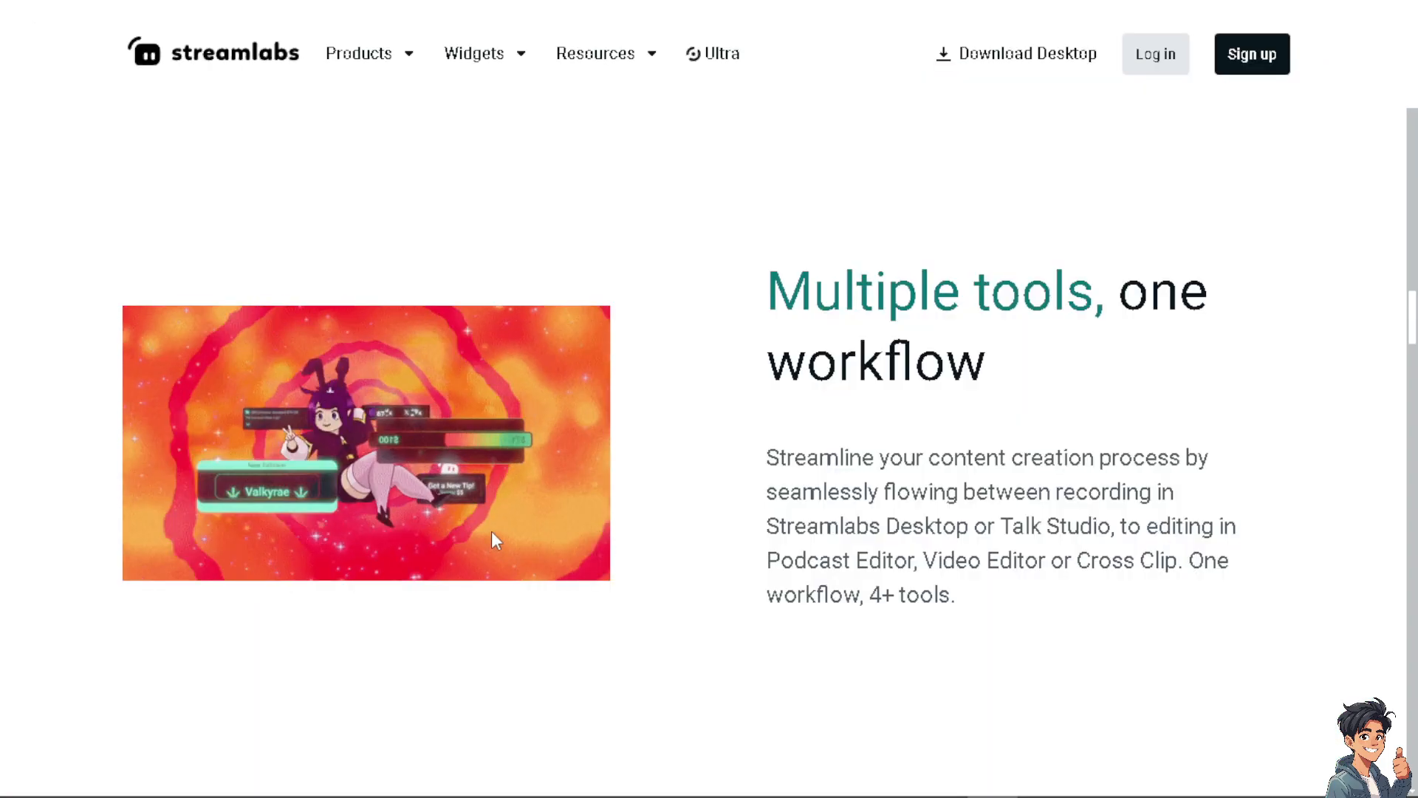
Open the Streamlabs login page, look through the platform login options and go to the sign-up form.
click(1168, 63)
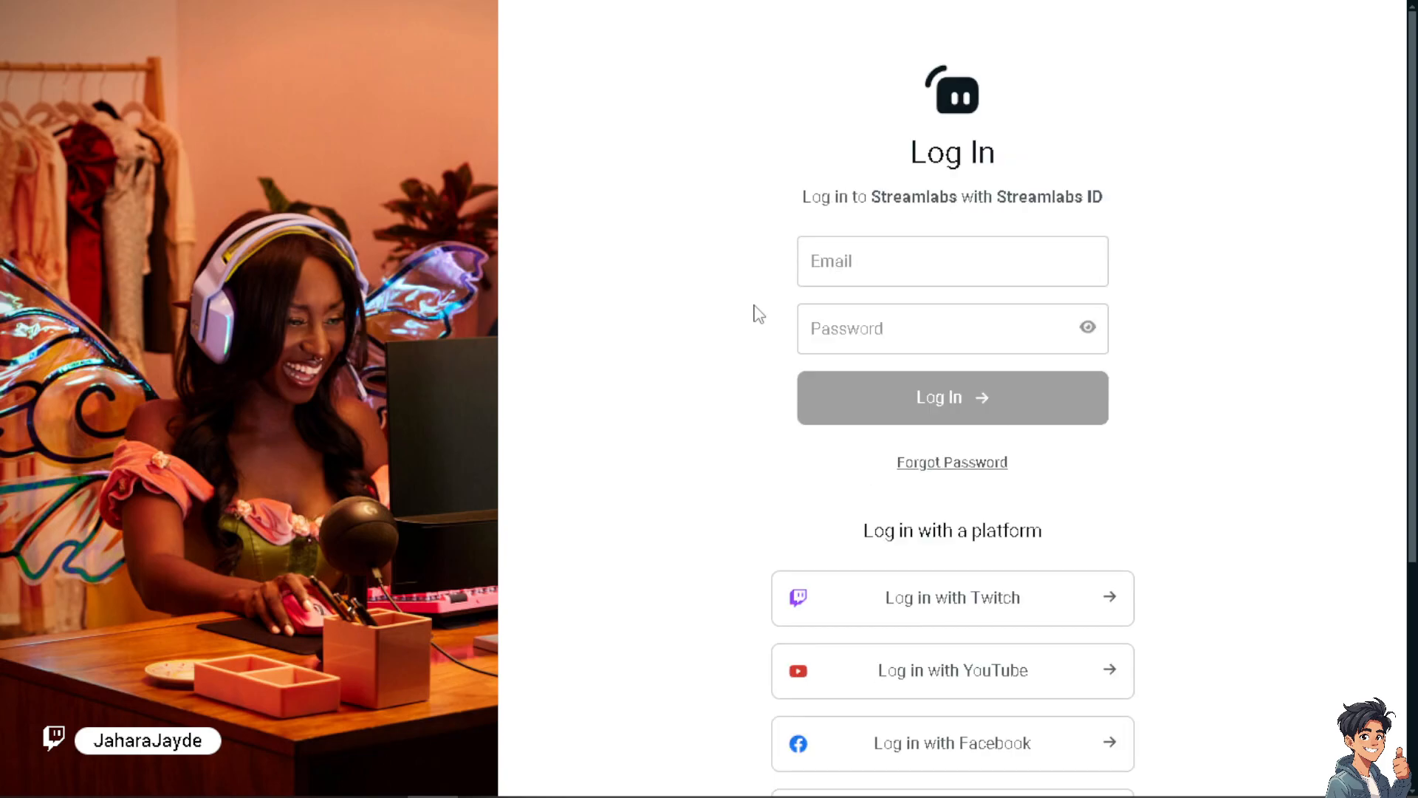
scroll(757, 313, down, 3)
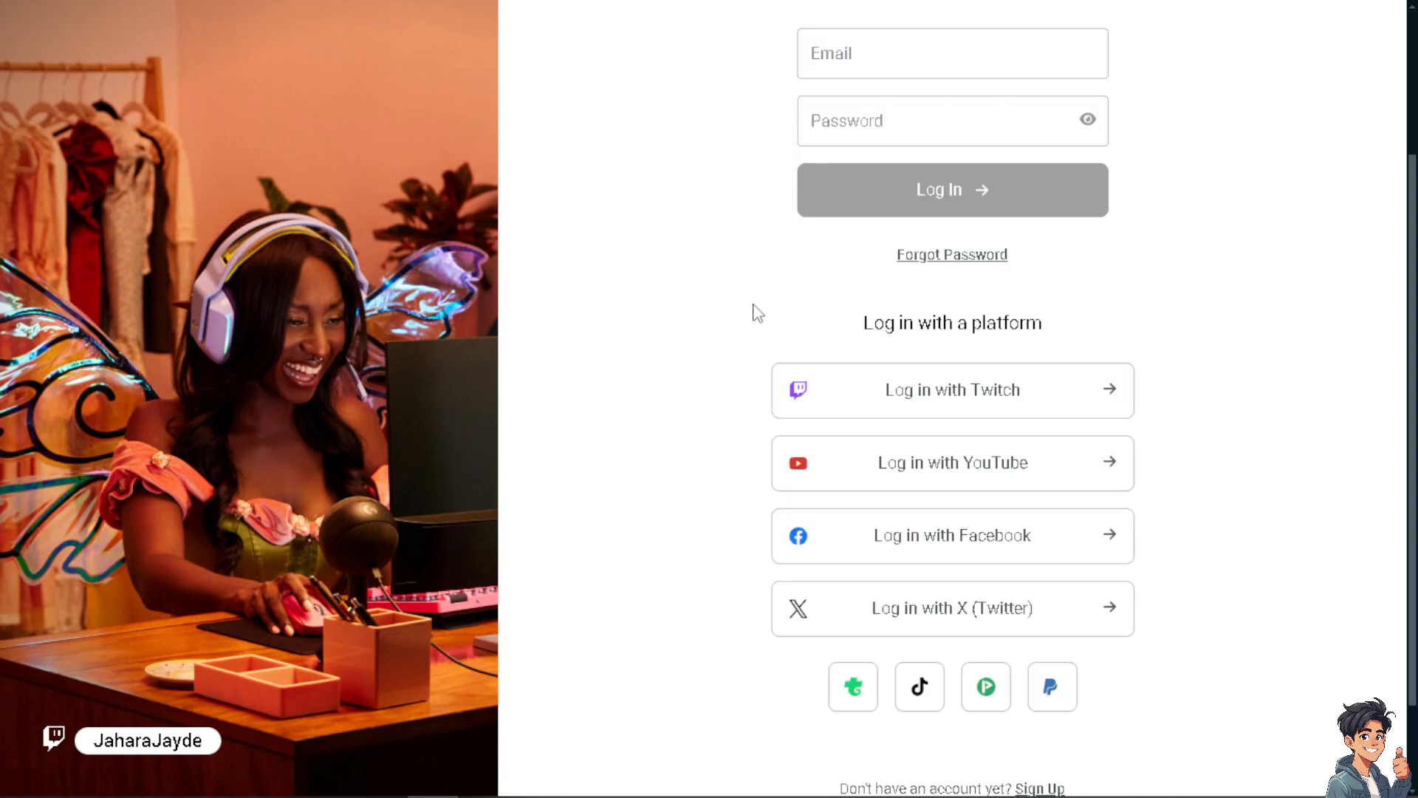
scroll(757, 313, down, 2)
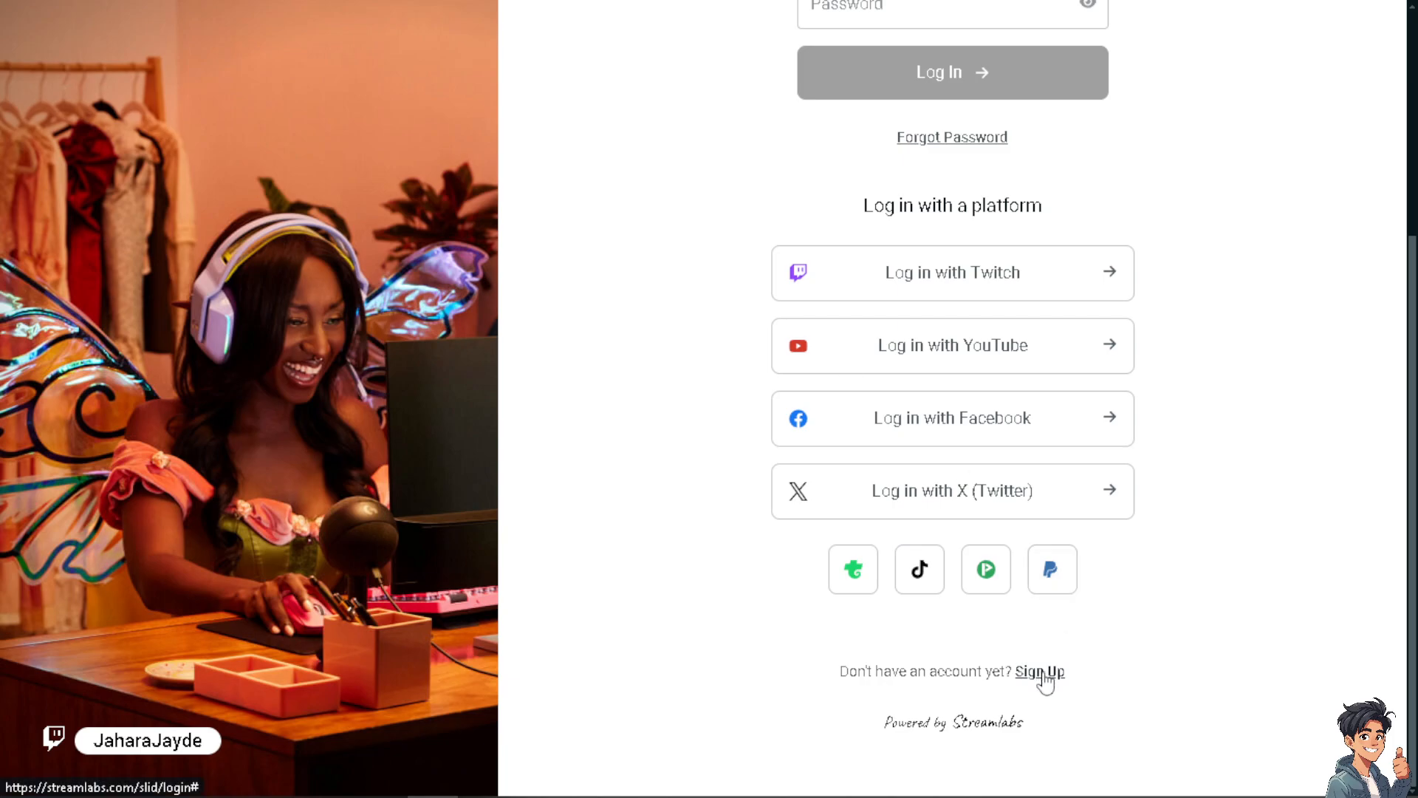
click(1045, 670)
click(894, 317)
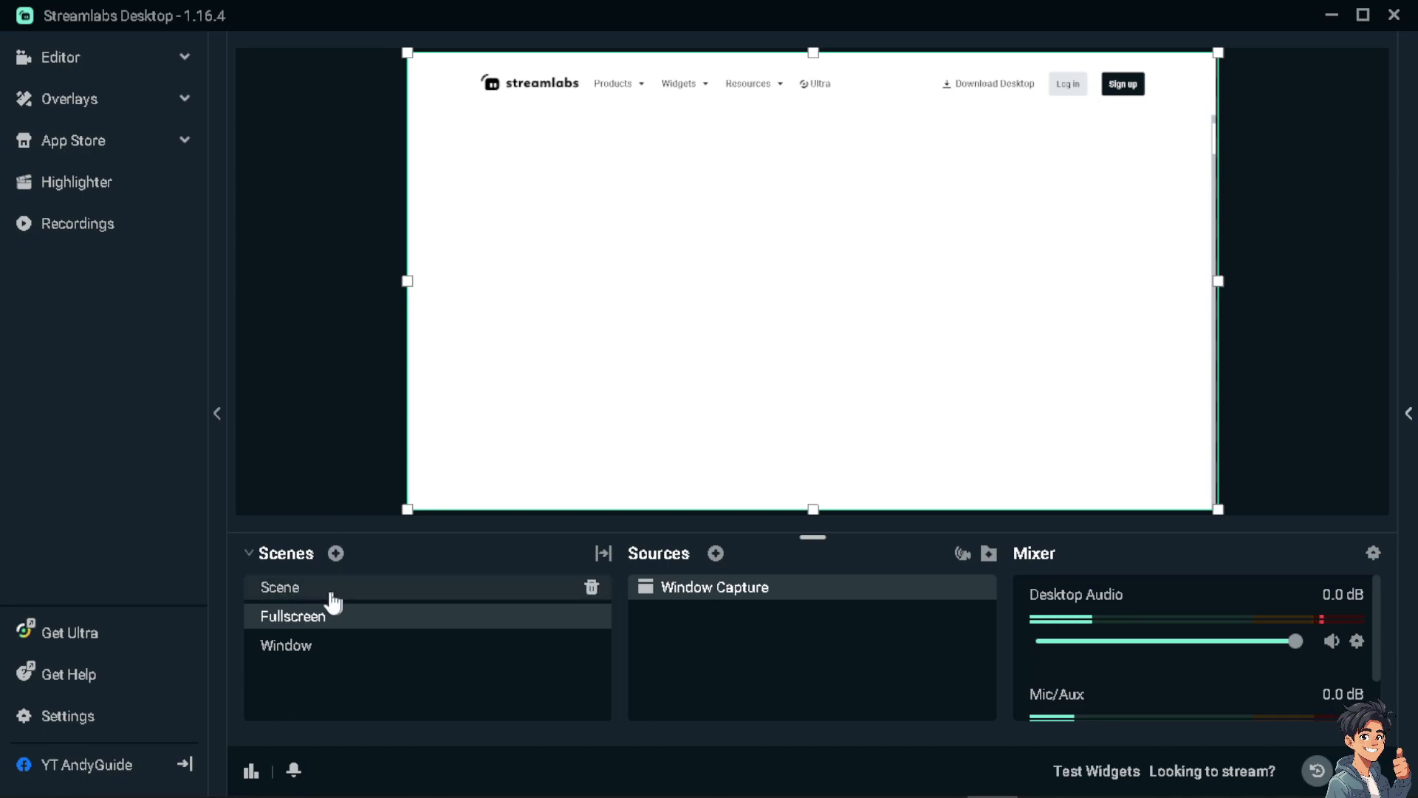
Examine how the captures in the Window and Fullscreen scenes fill the canvas and which options they offer.
click(326, 648)
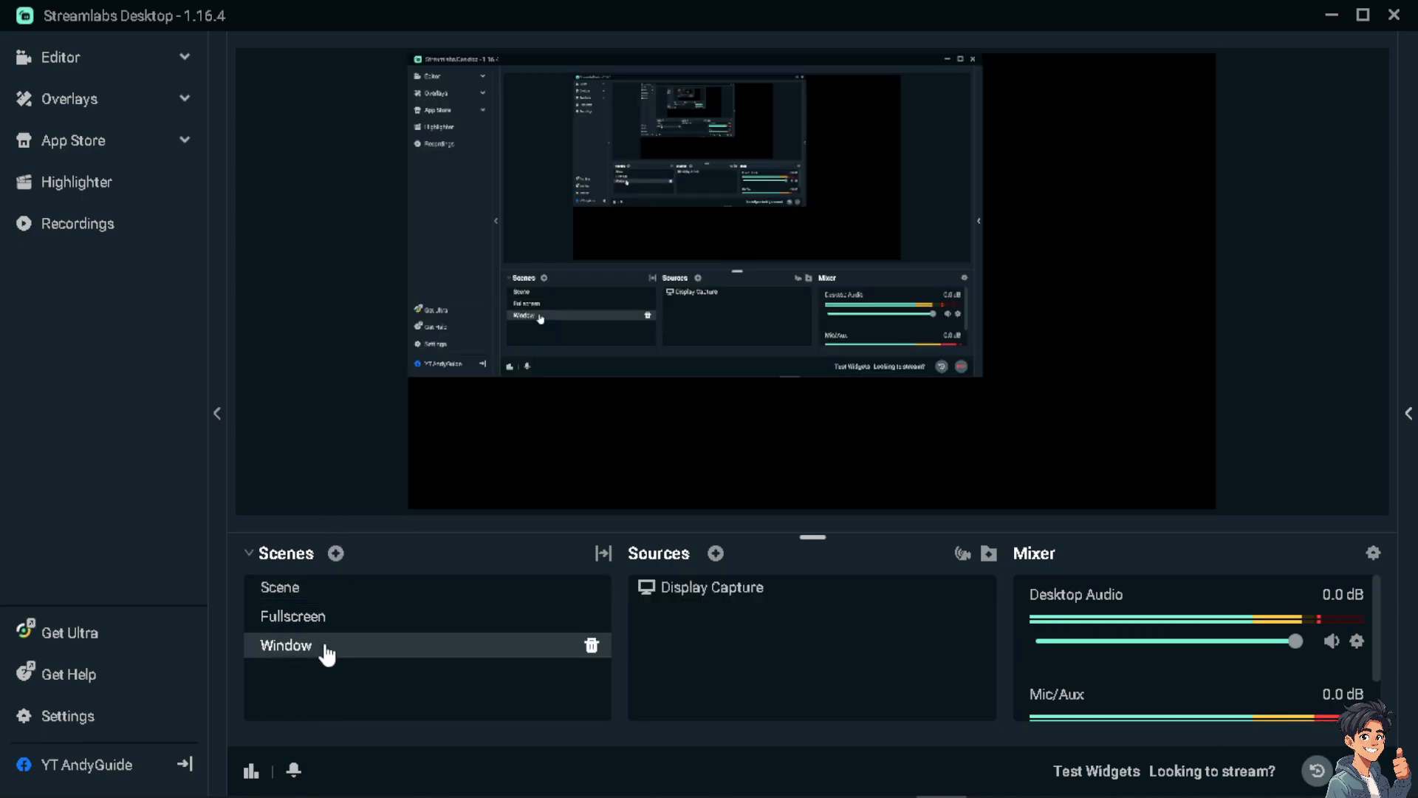
click(728, 307)
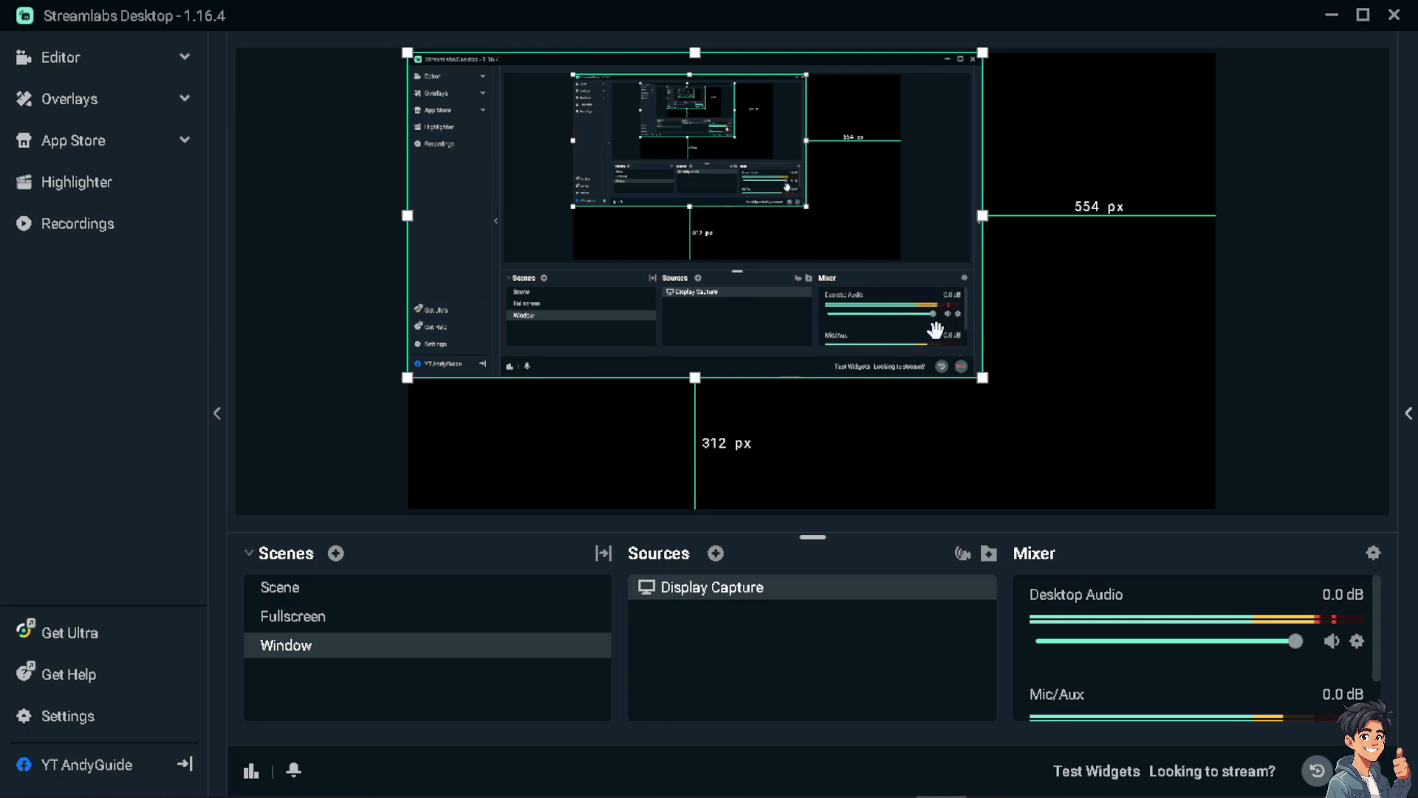
right_click(701, 285)
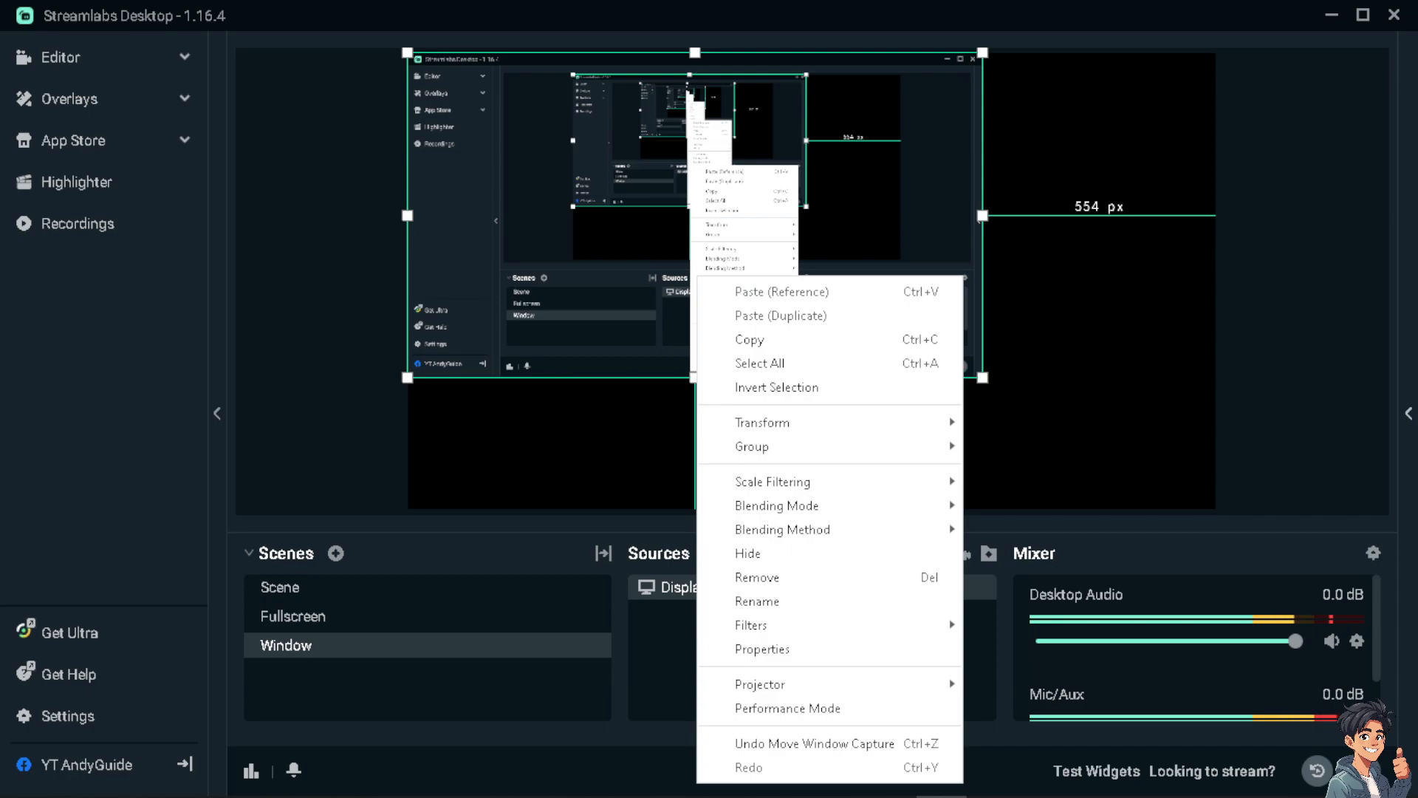
click(387, 752)
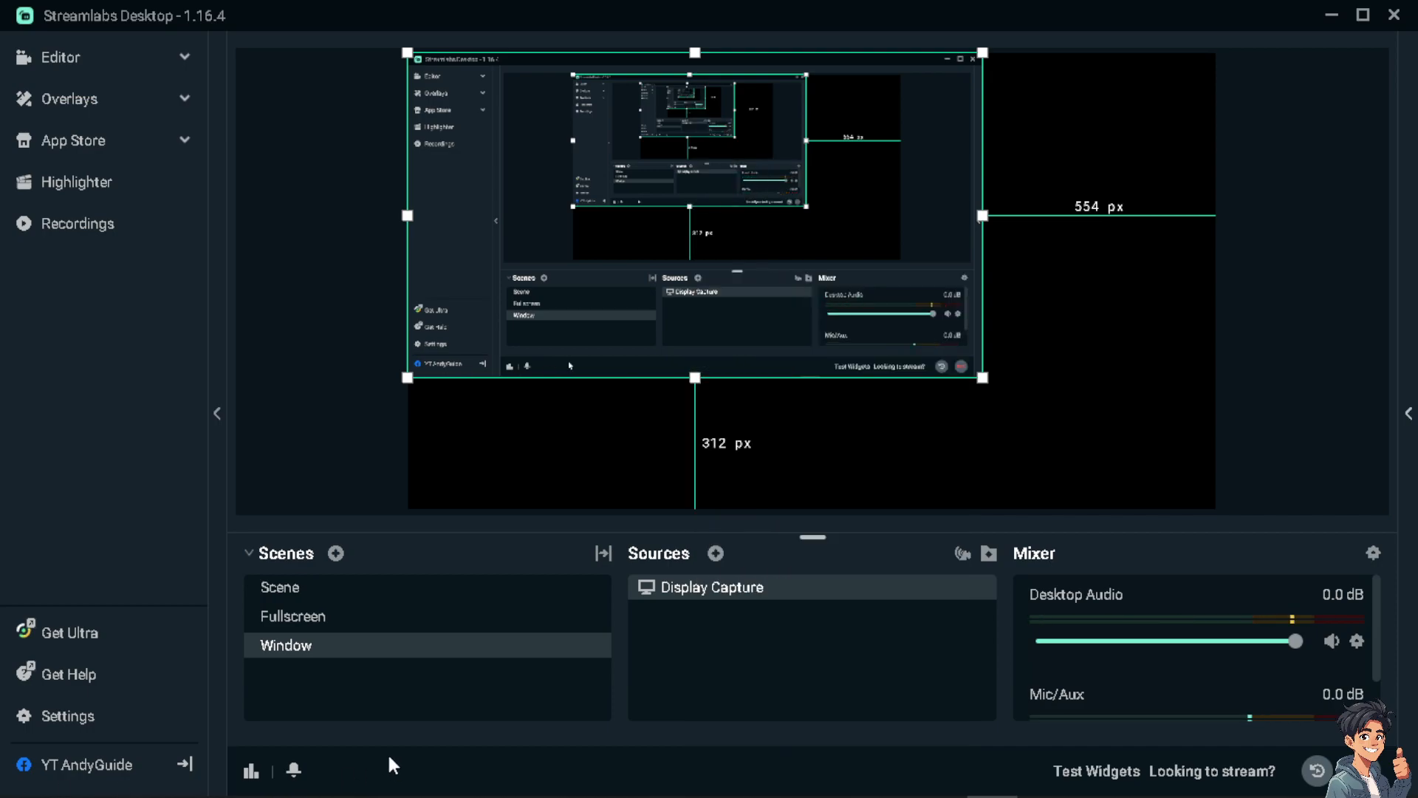
click(296, 621)
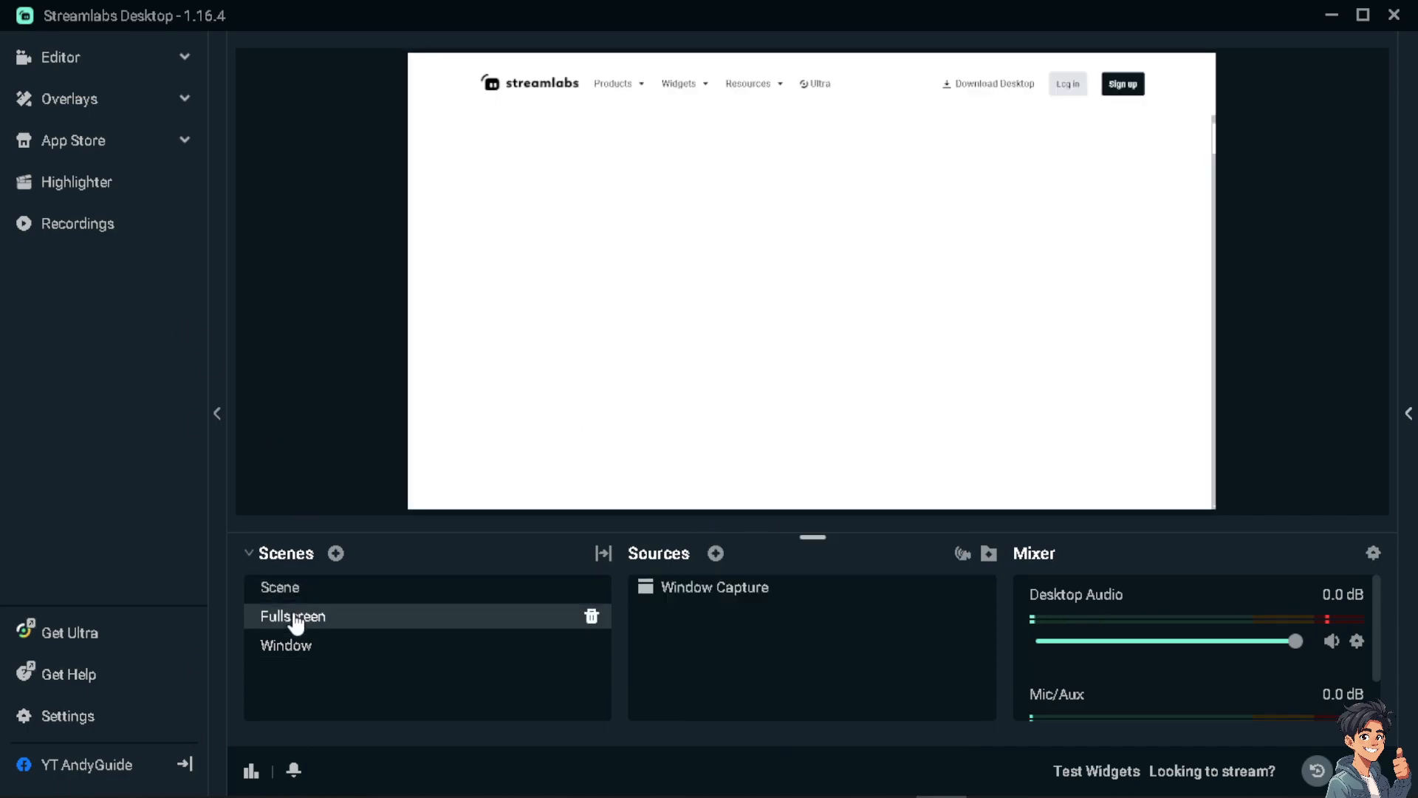
click(294, 646)
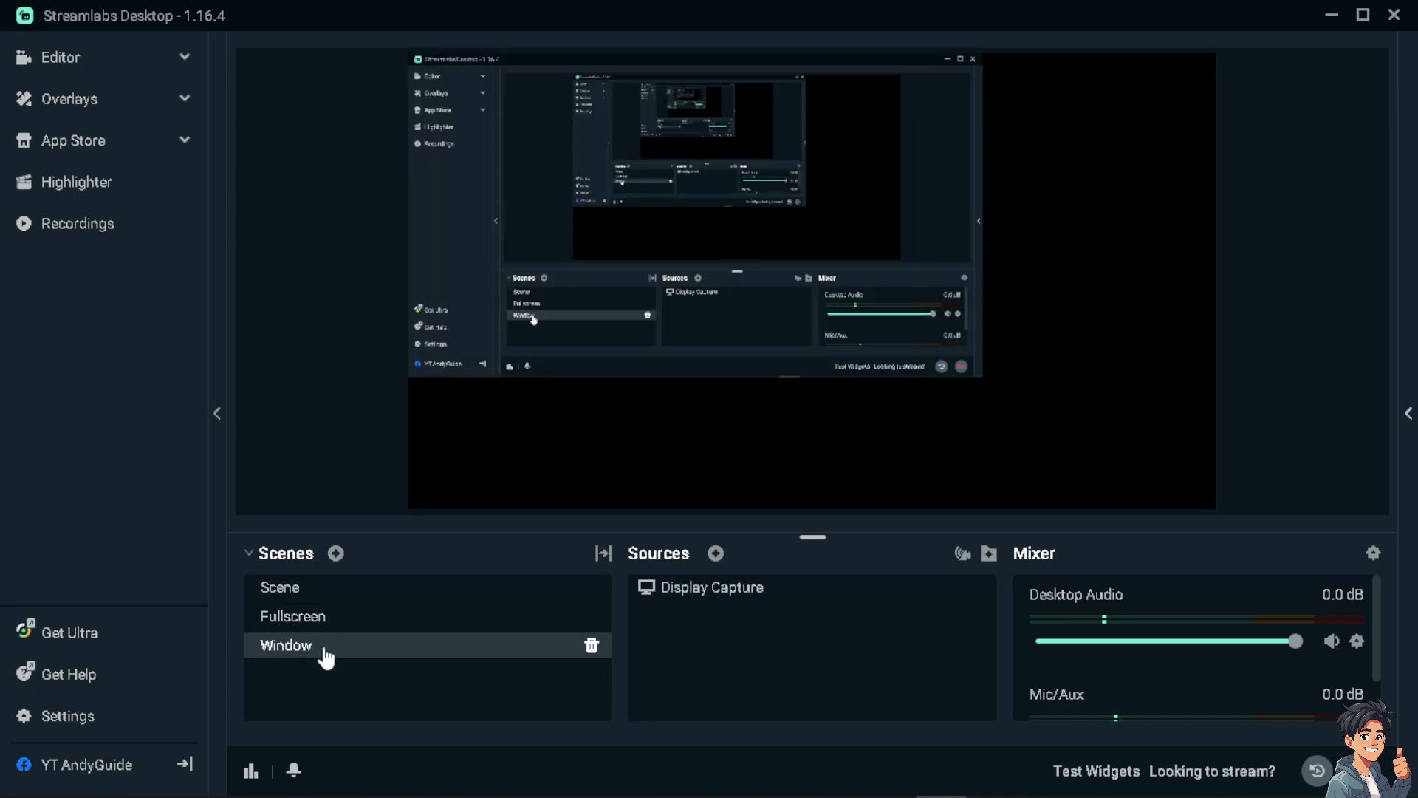
right_click(365, 645)
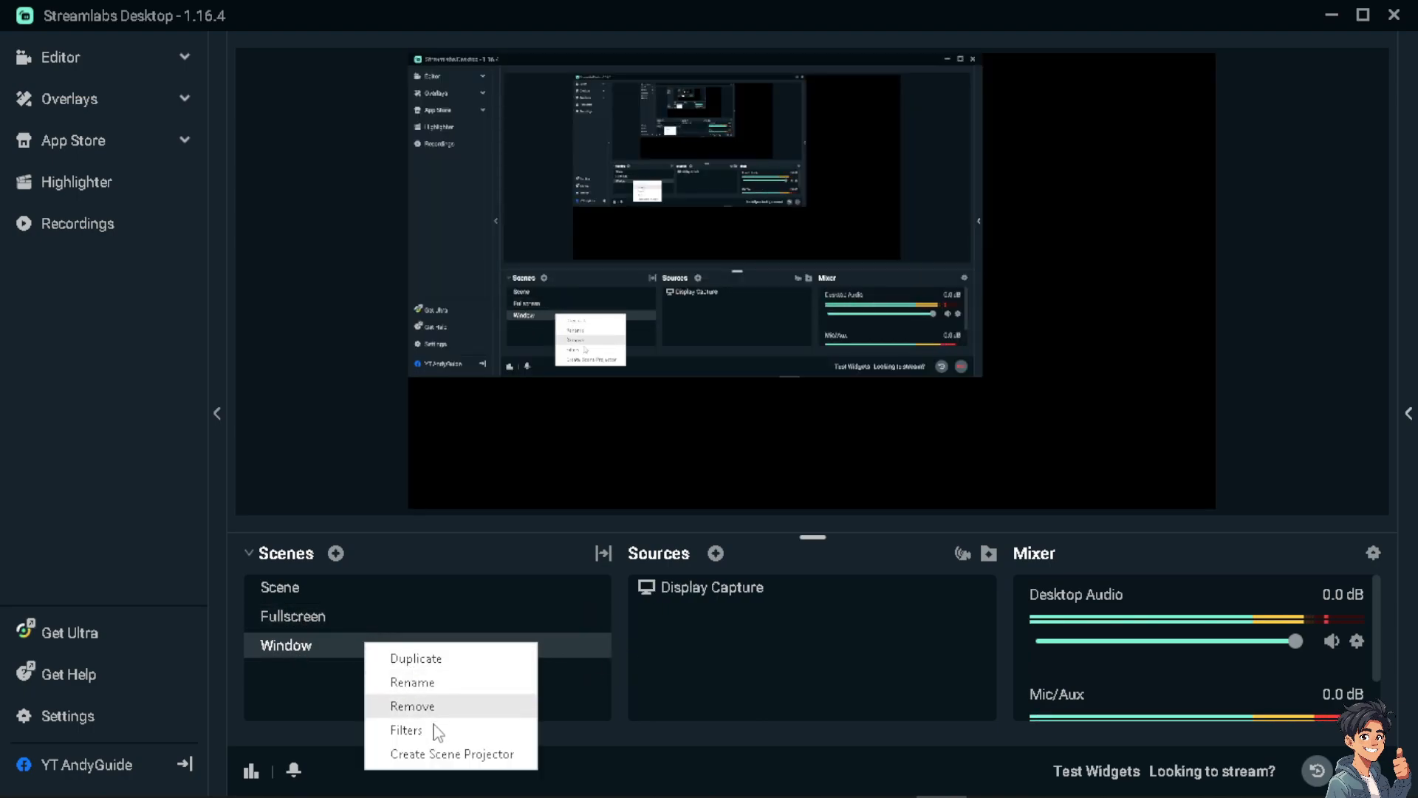
click(338, 622)
click(338, 621)
click(339, 639)
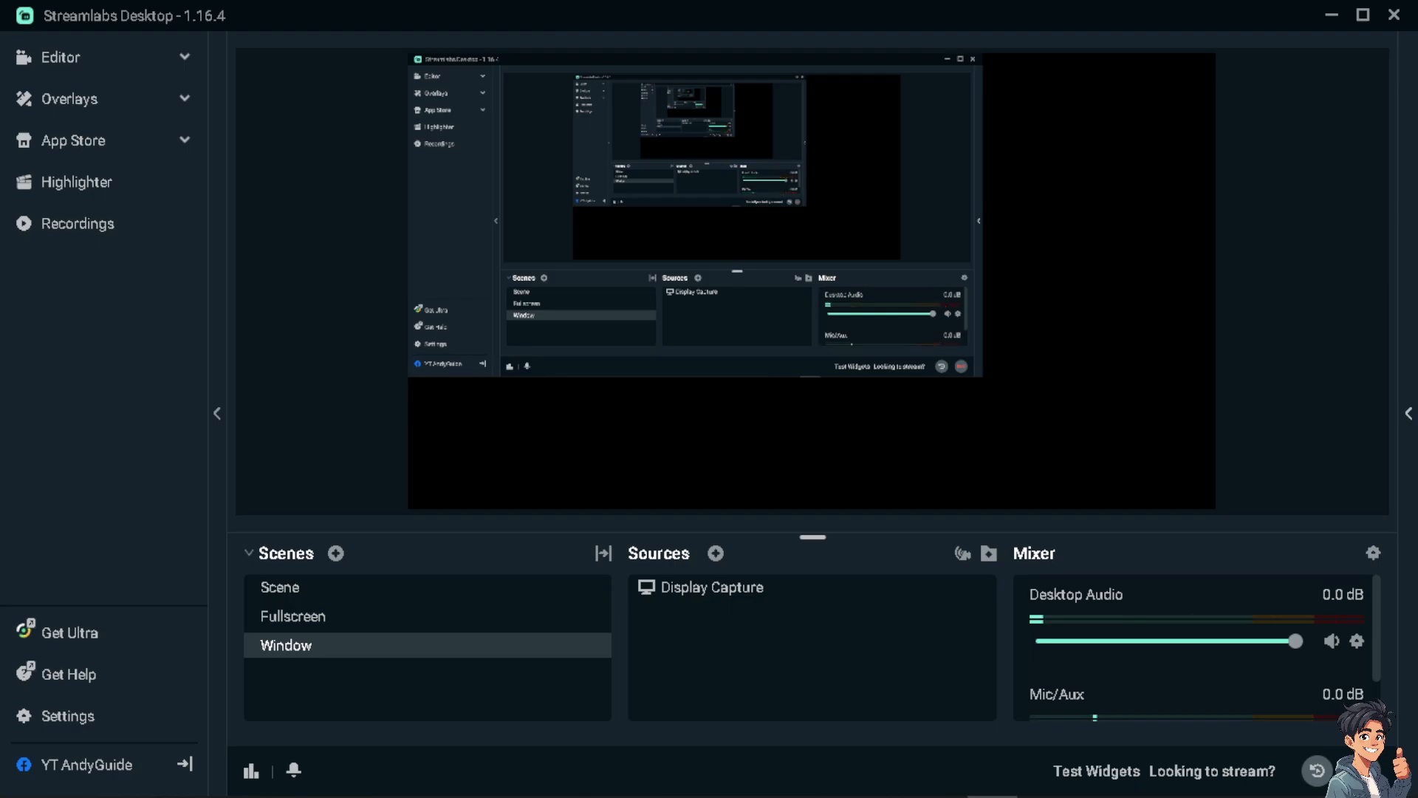
Set the base canvas resolution to 1280x720 in the video settings.
click(91, 718)
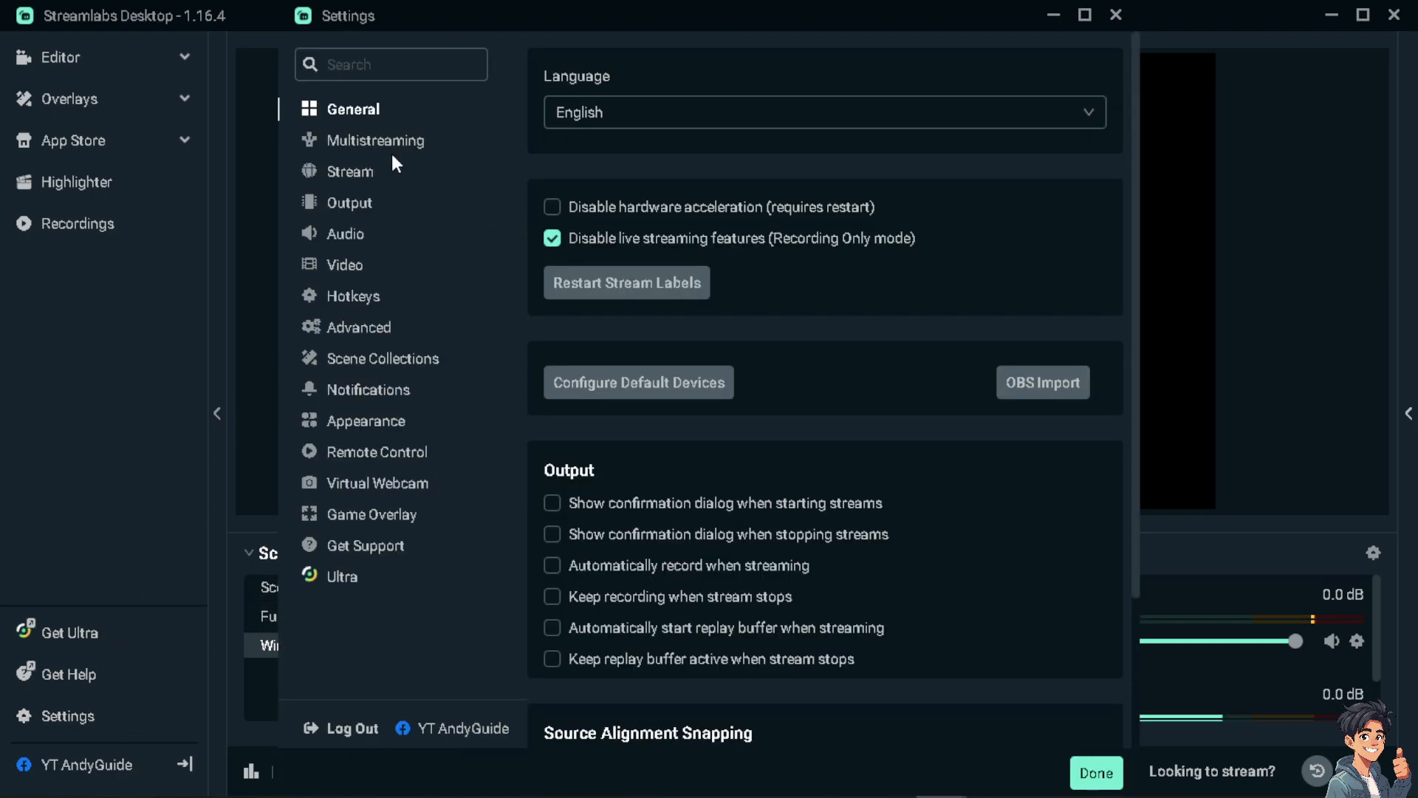
click(359, 272)
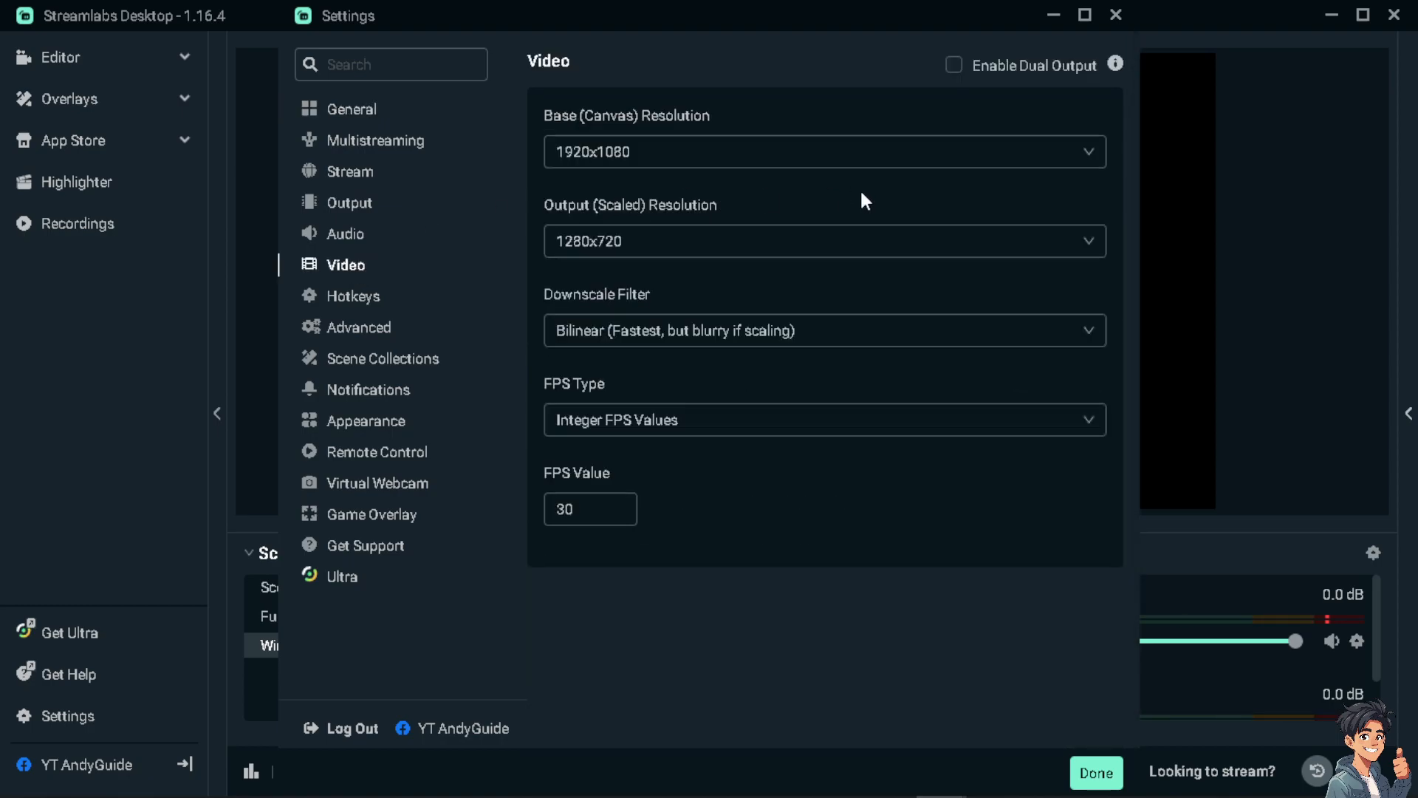
click(862, 155)
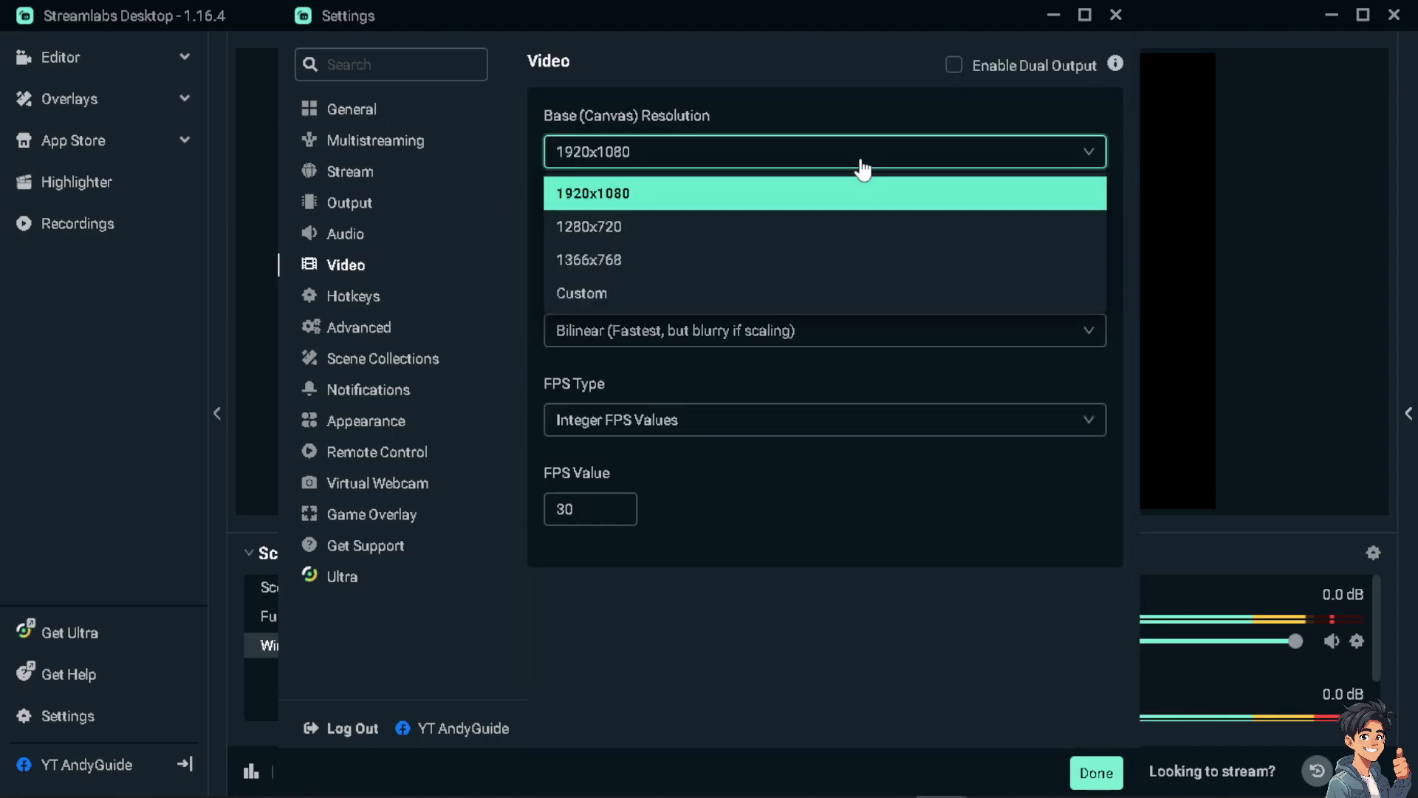
click(824, 235)
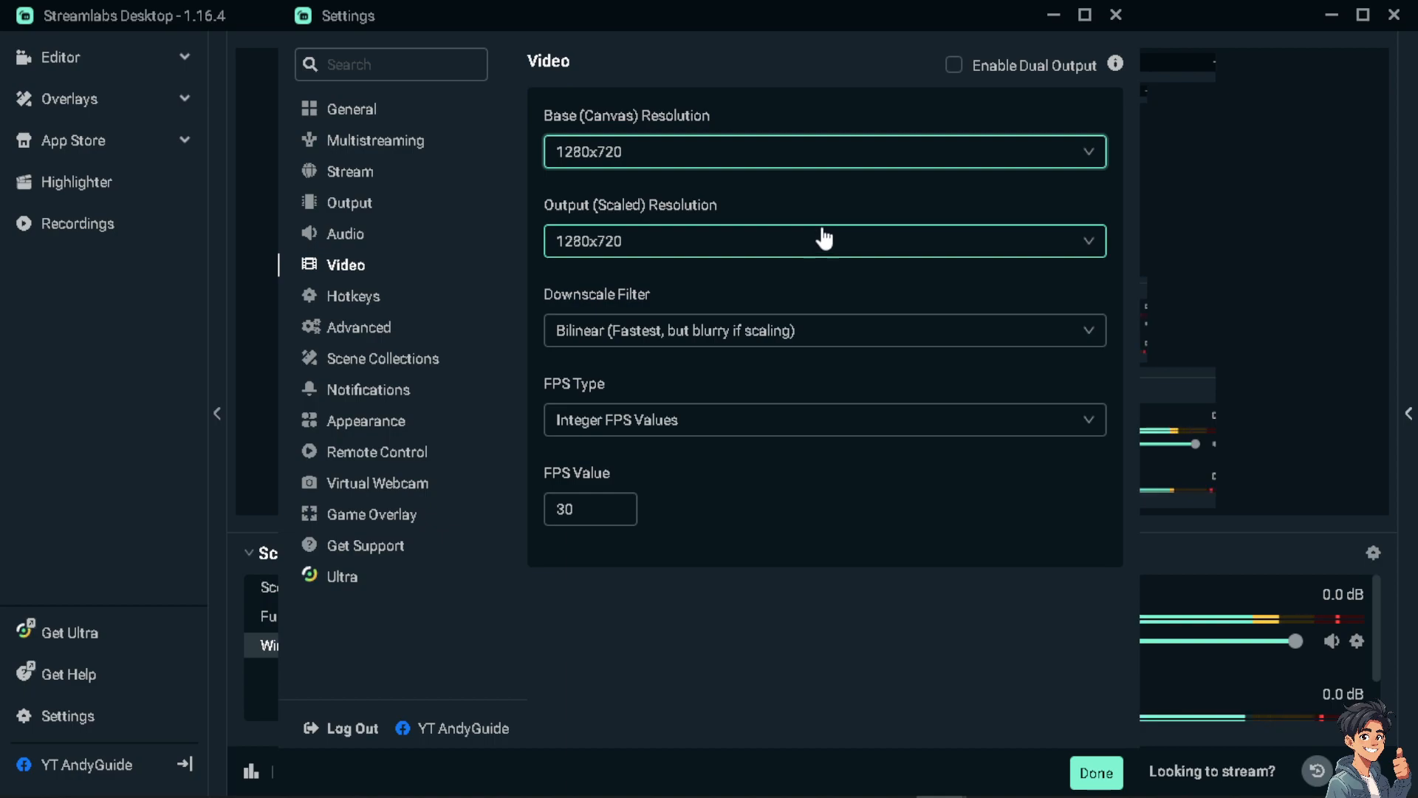
Check the available output resolutions, keep 1280x720 and finish the settings.
click(831, 243)
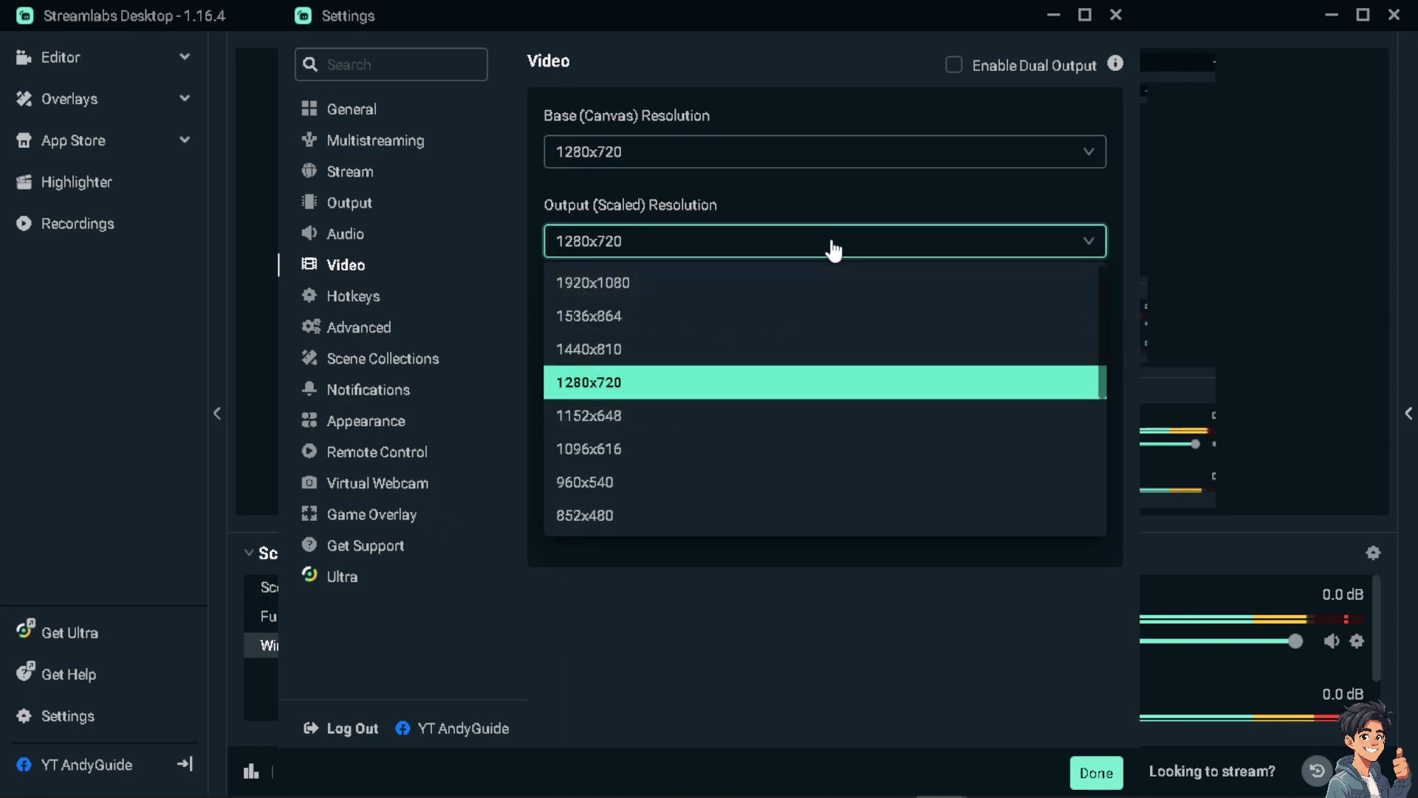
click(849, 198)
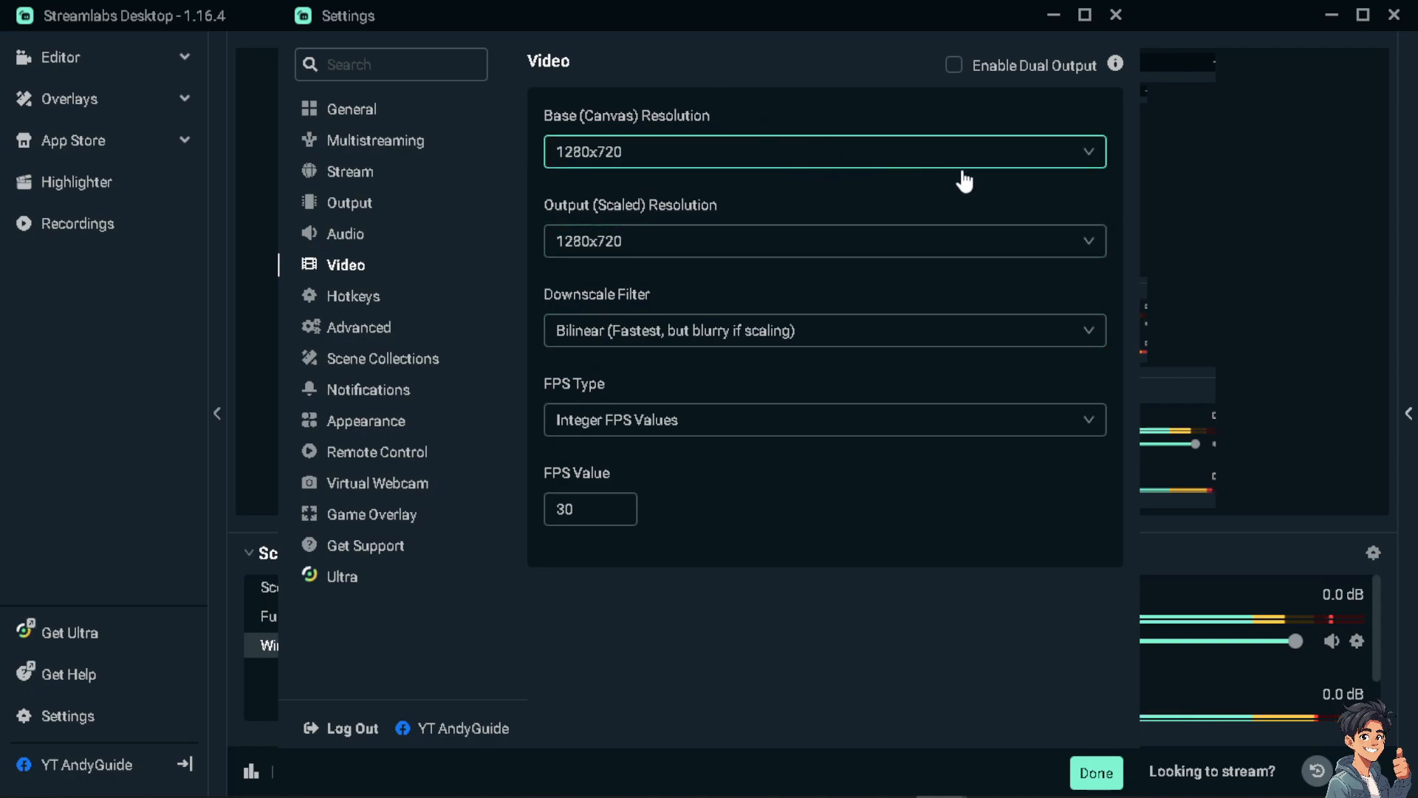
click(837, 247)
click(796, 189)
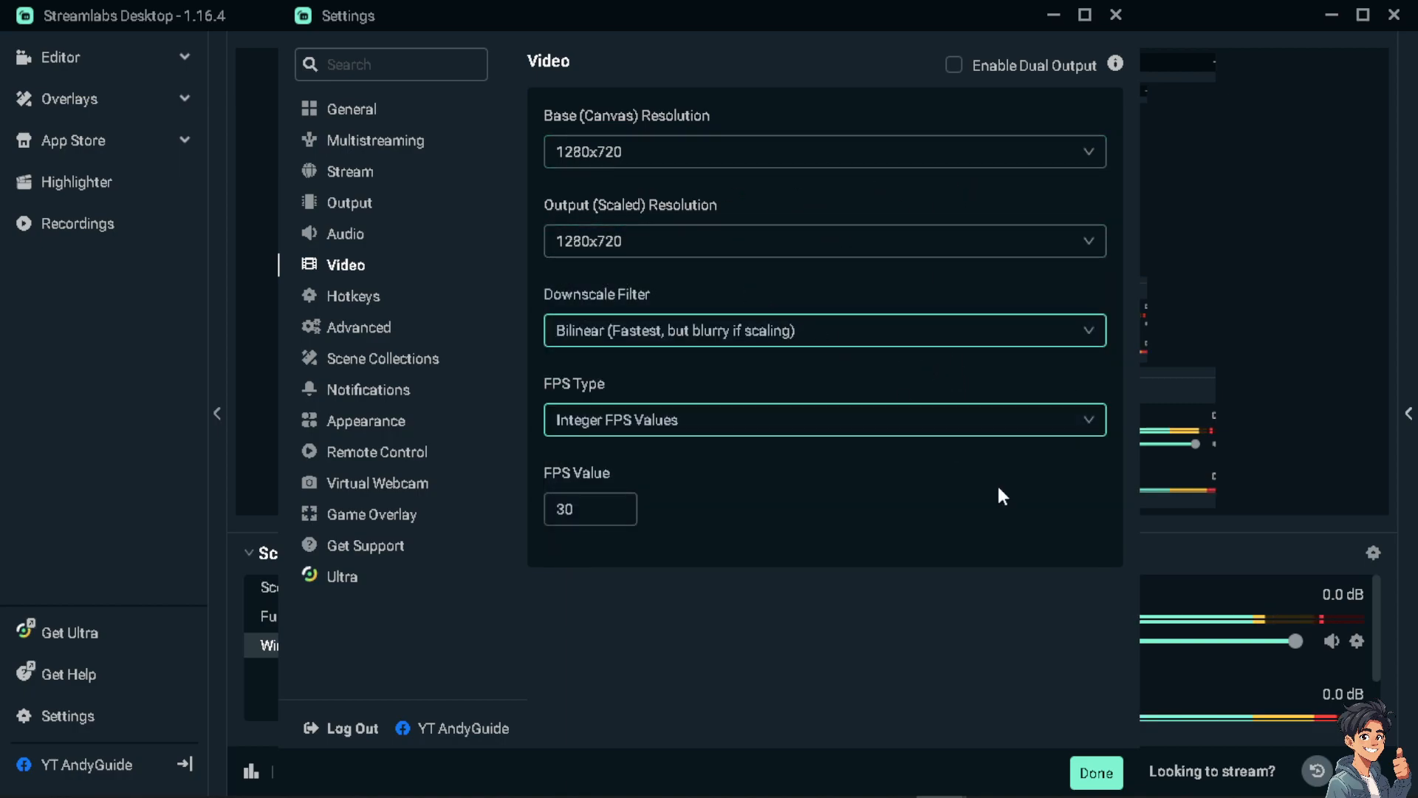
click(1099, 774)
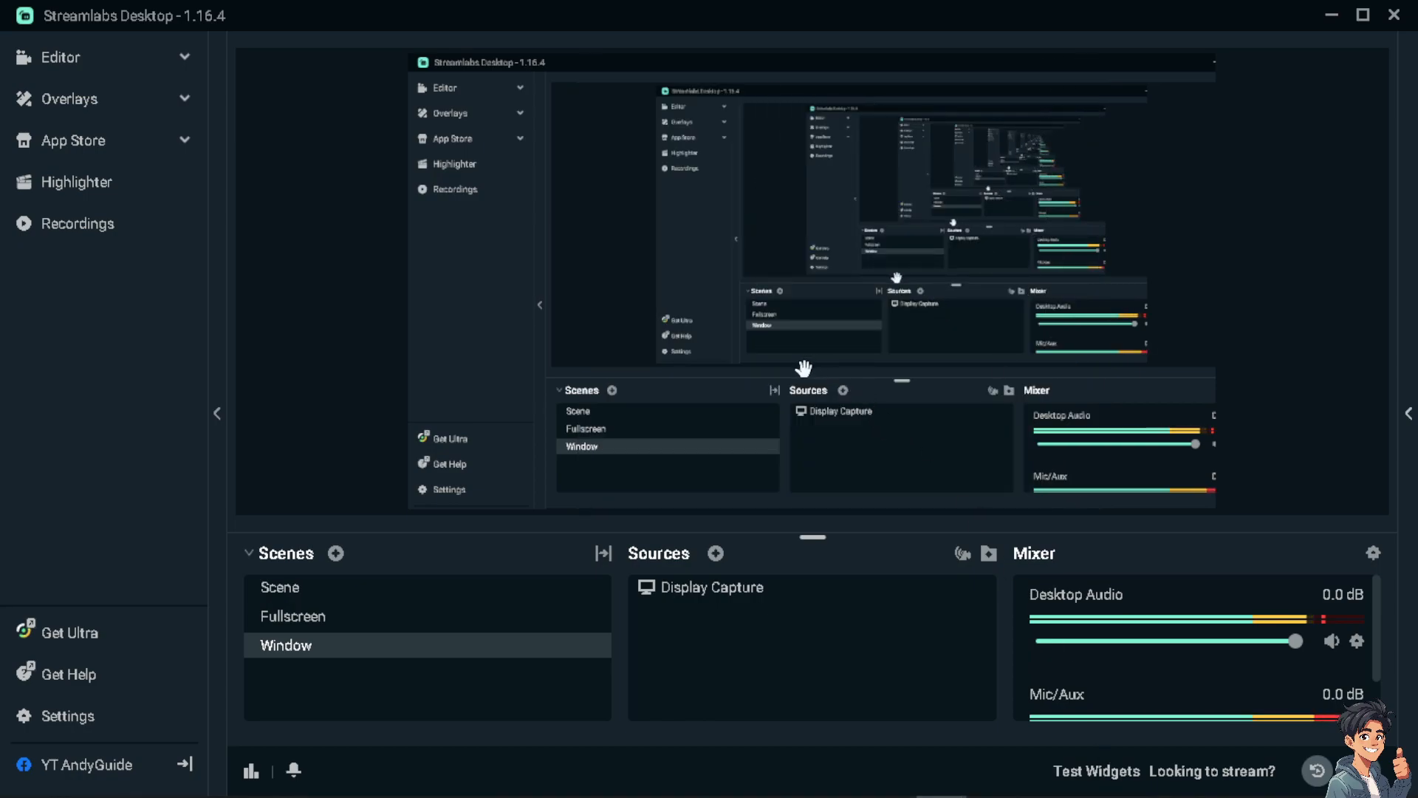
Try fitting the Window scene's Display Capture to the screen and undo that transform.
click(644, 266)
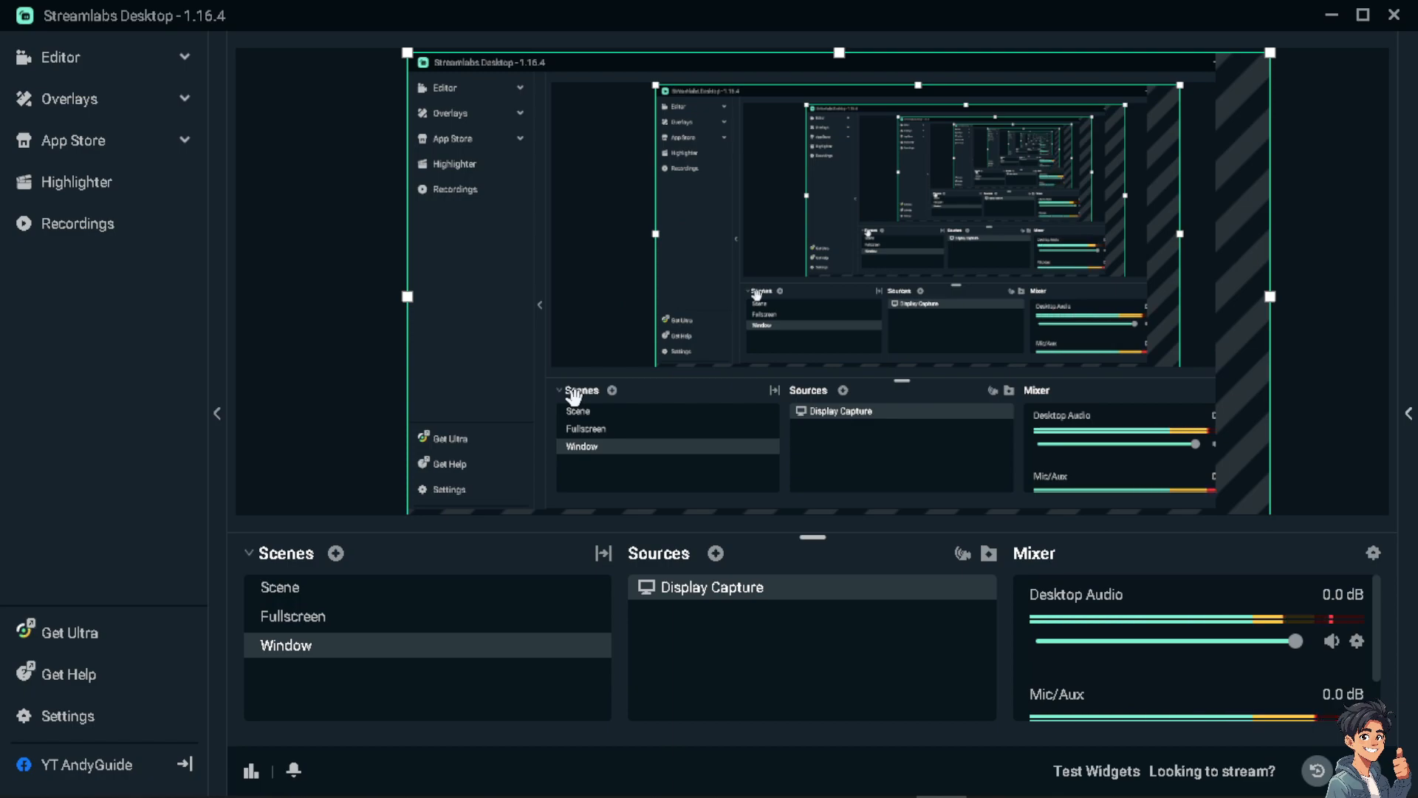
click(463, 617)
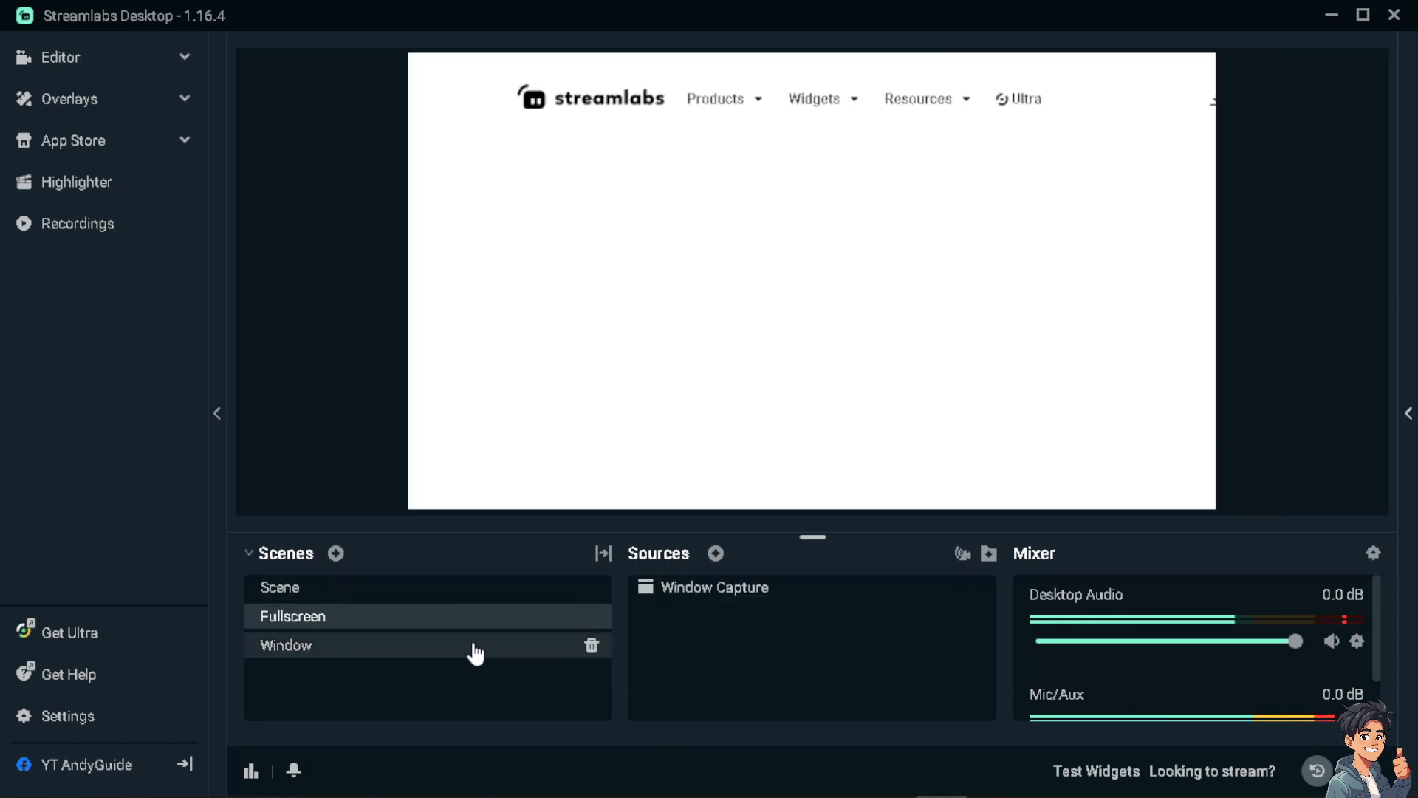
click(471, 650)
click(661, 253)
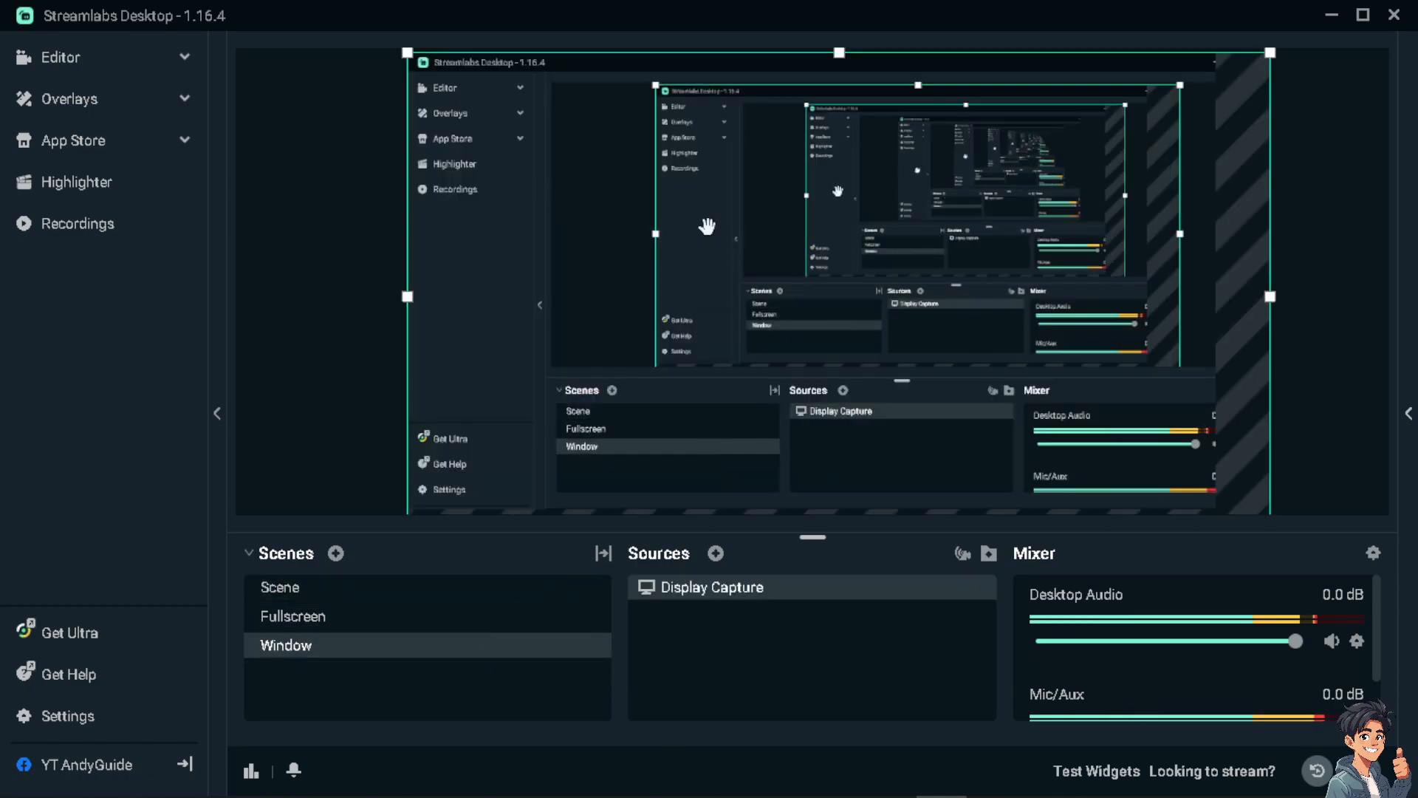
right_click(555, 129)
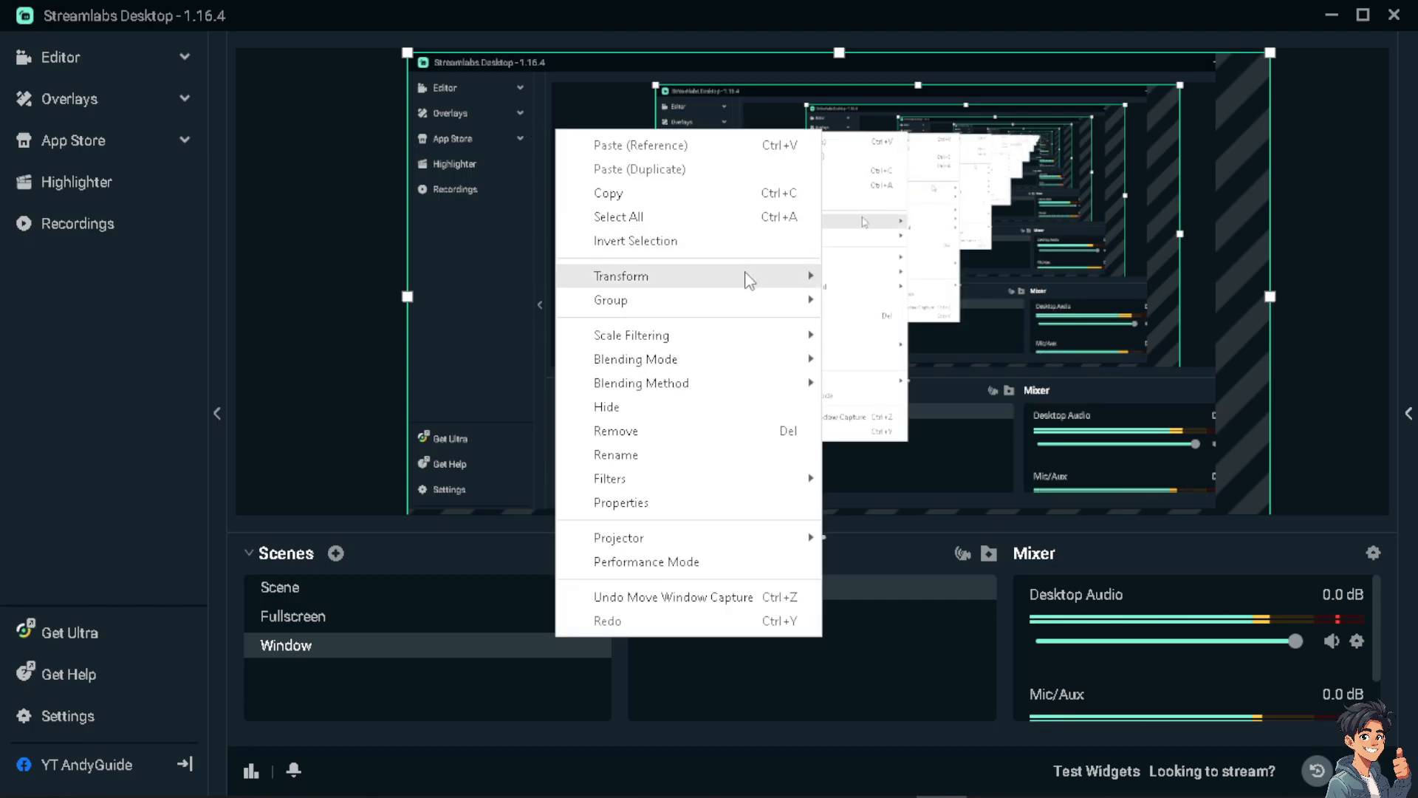
mouse_move(738, 284)
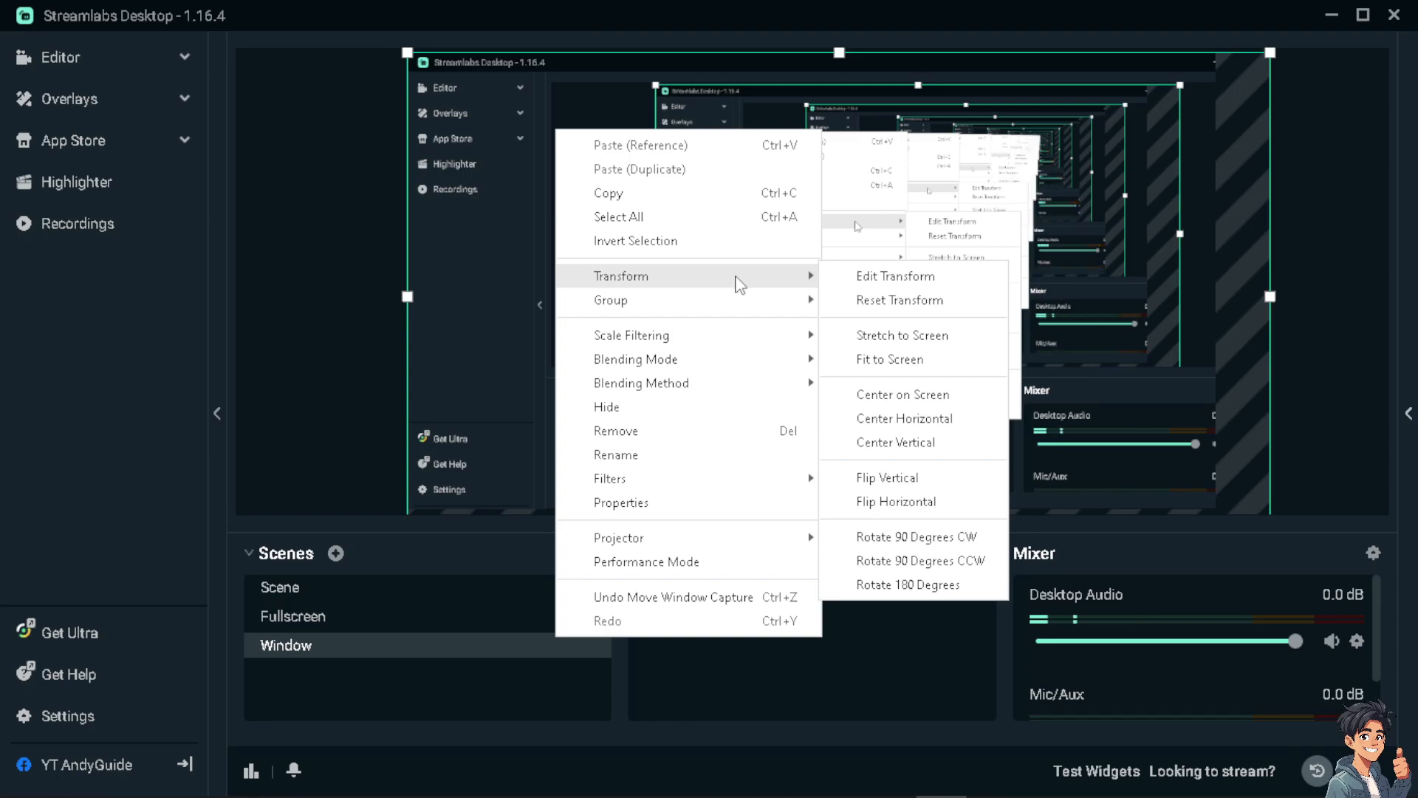
click(883, 359)
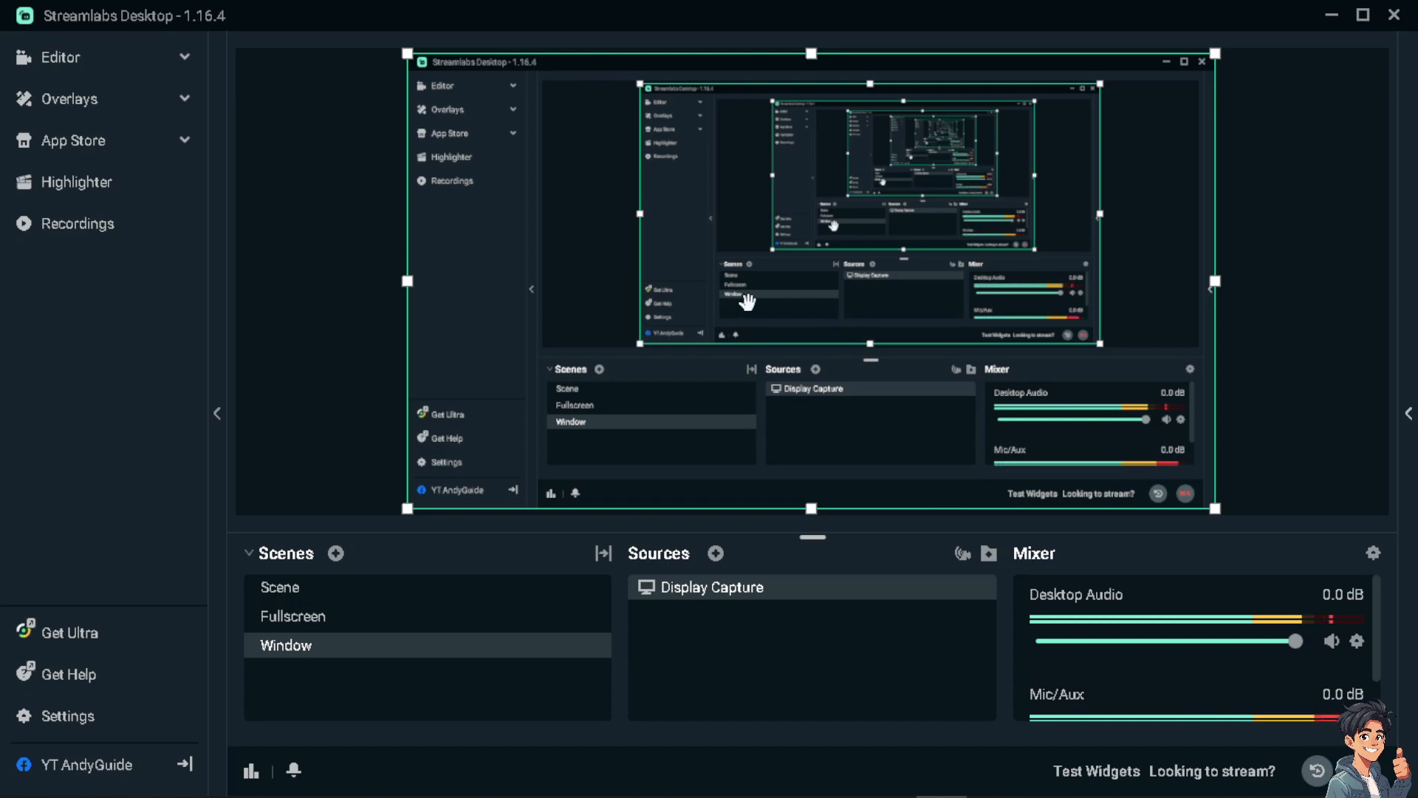
key(ctrl+z)
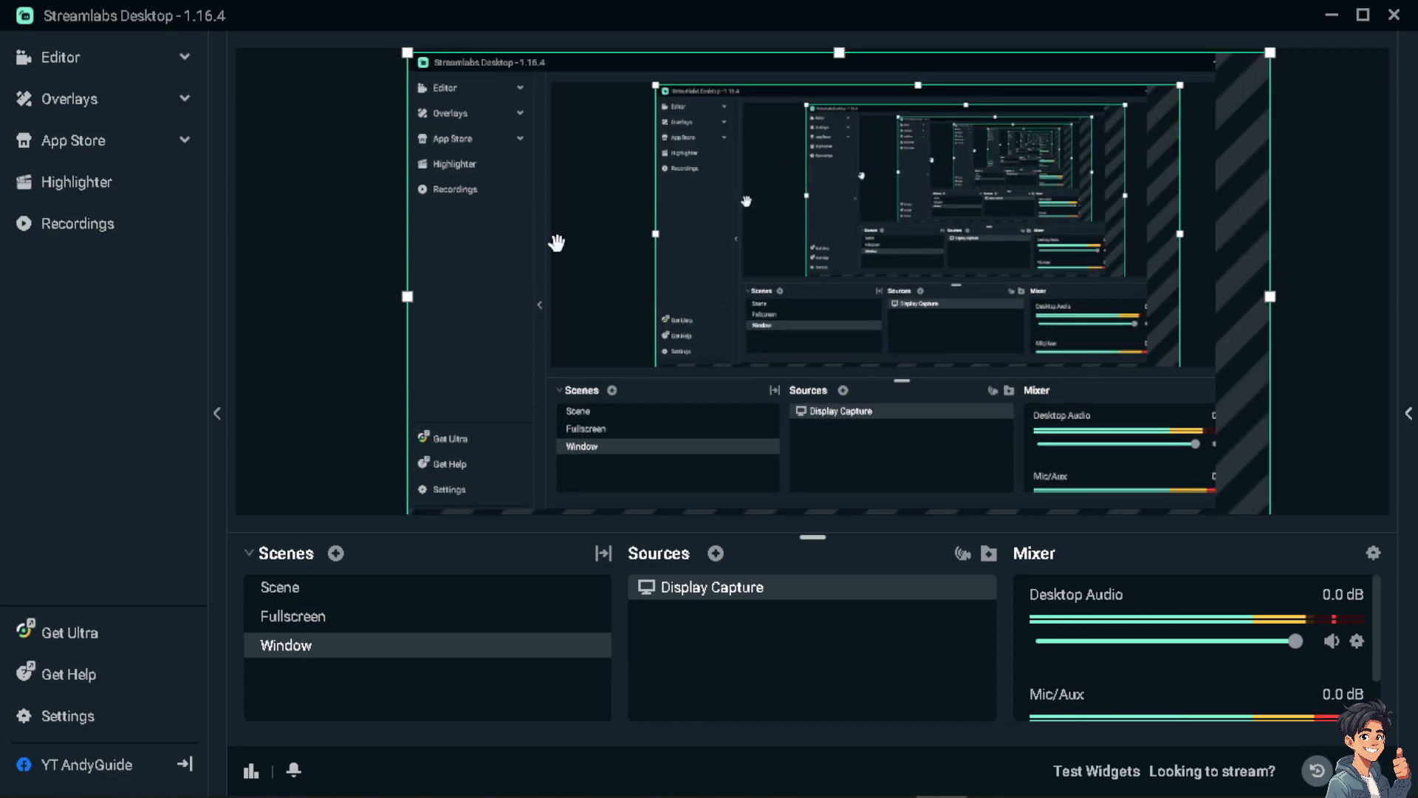
Apply the Fit to Screen transform to the Display Capture in the Window scene.
right_click(557, 181)
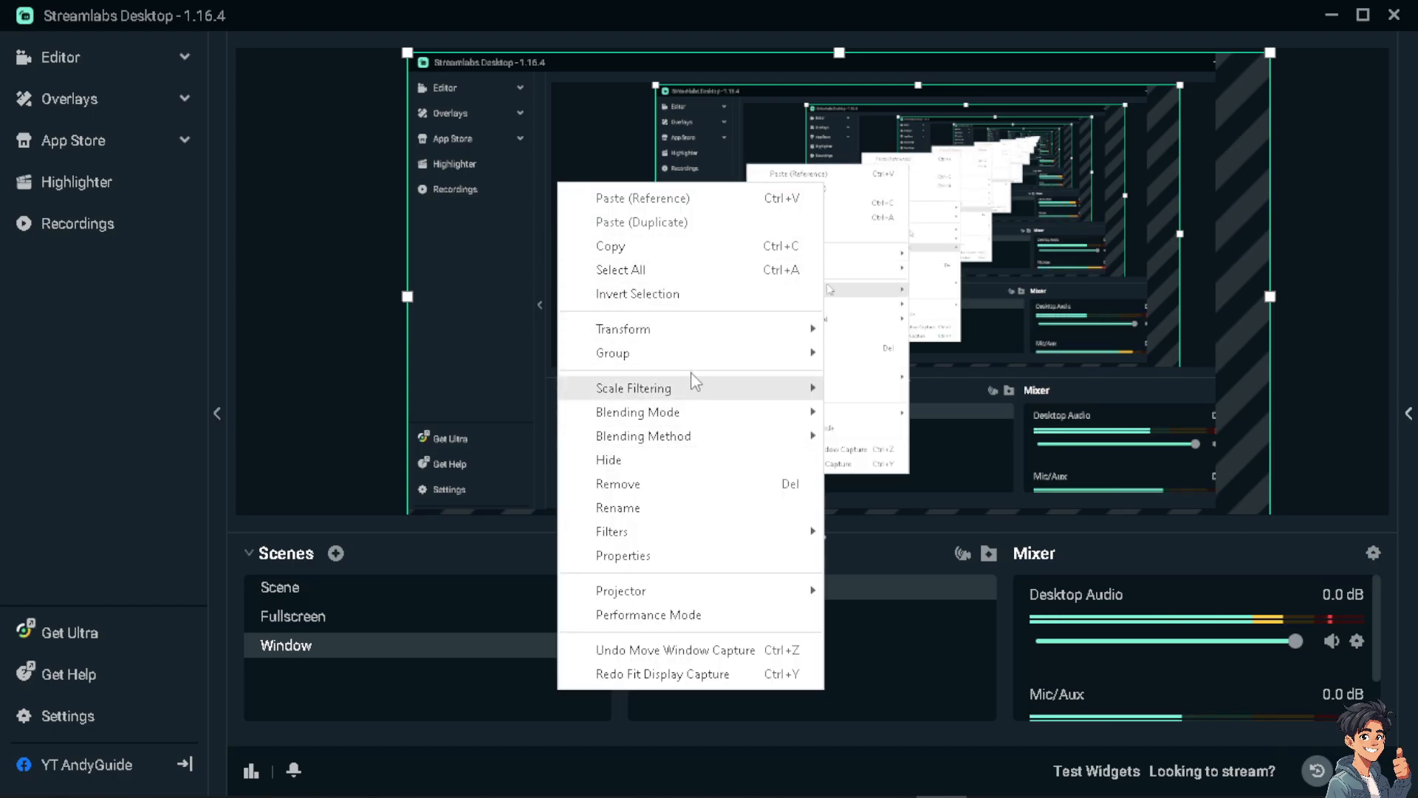
mouse_move(702, 340)
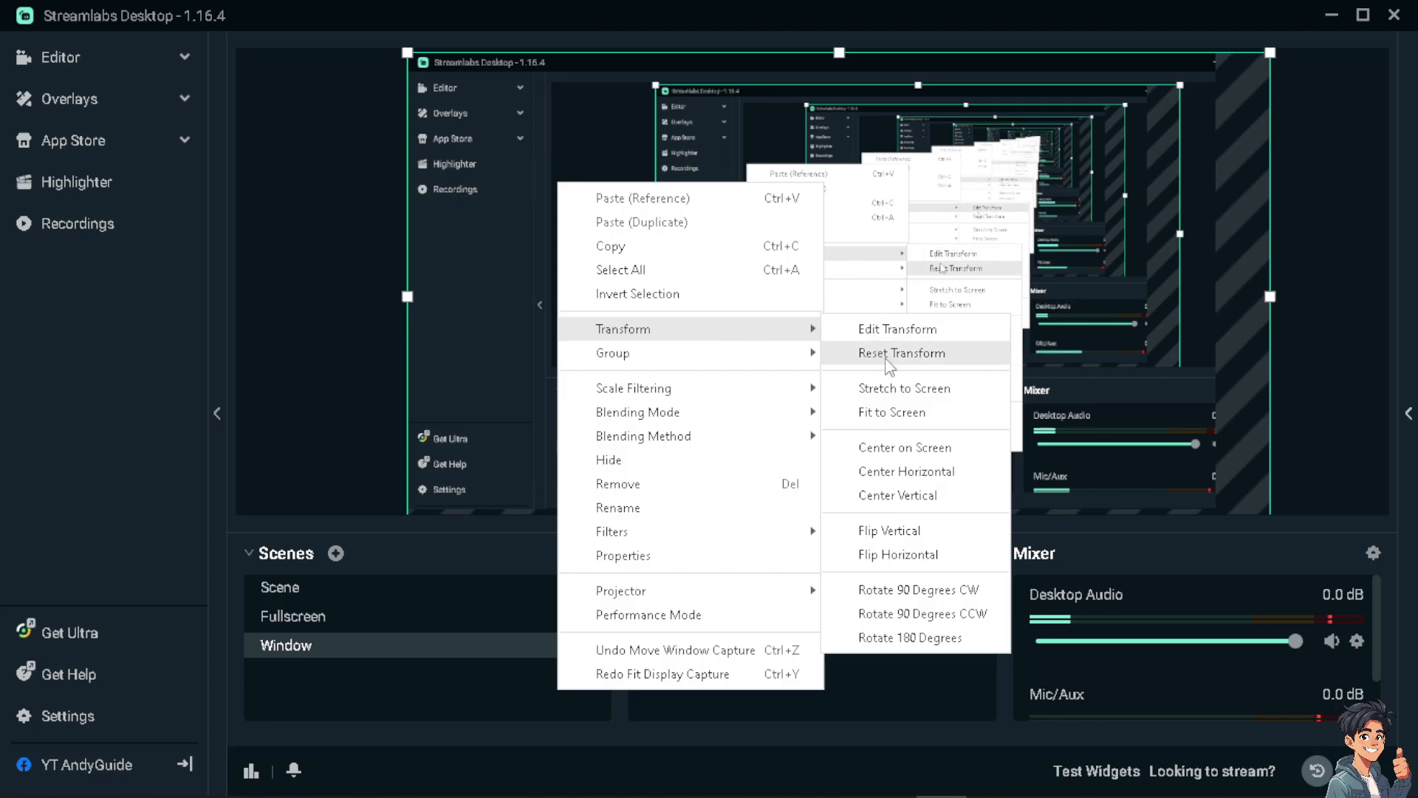
click(898, 411)
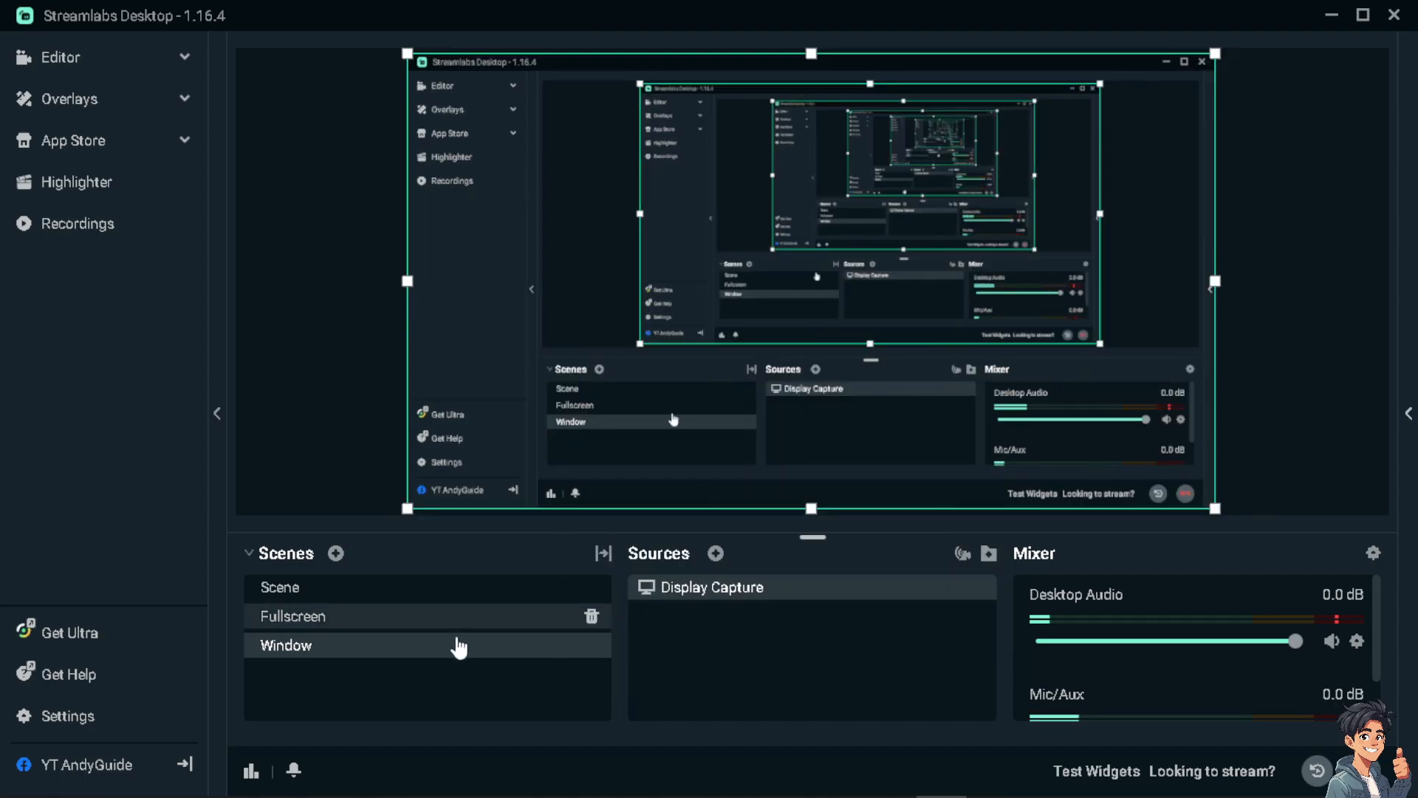
Switch to the Fullscreen scene and apply the Fit to Screen transform to its Window Capture.
click(421, 617)
right_click(640, 221)
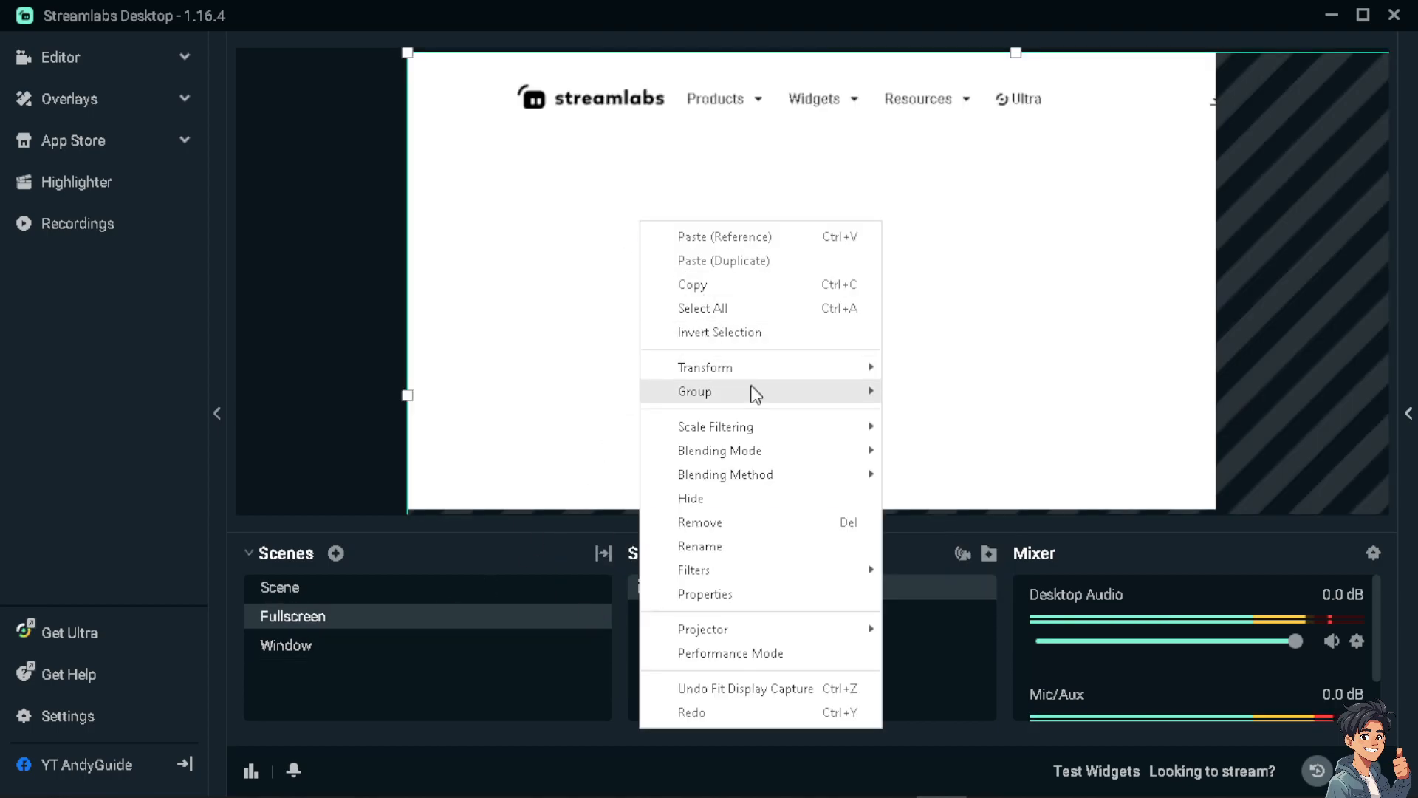
mouse_move(772, 375)
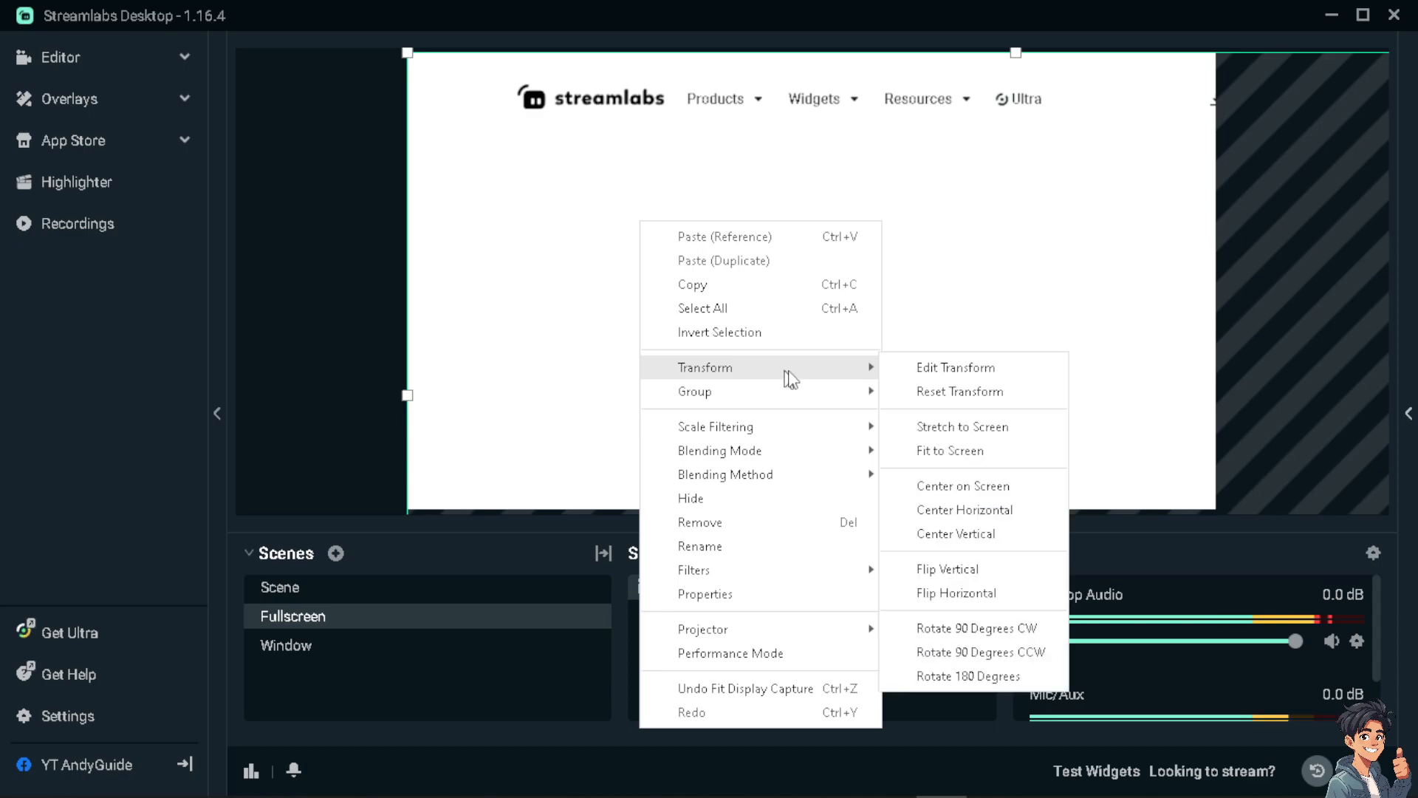
click(961, 449)
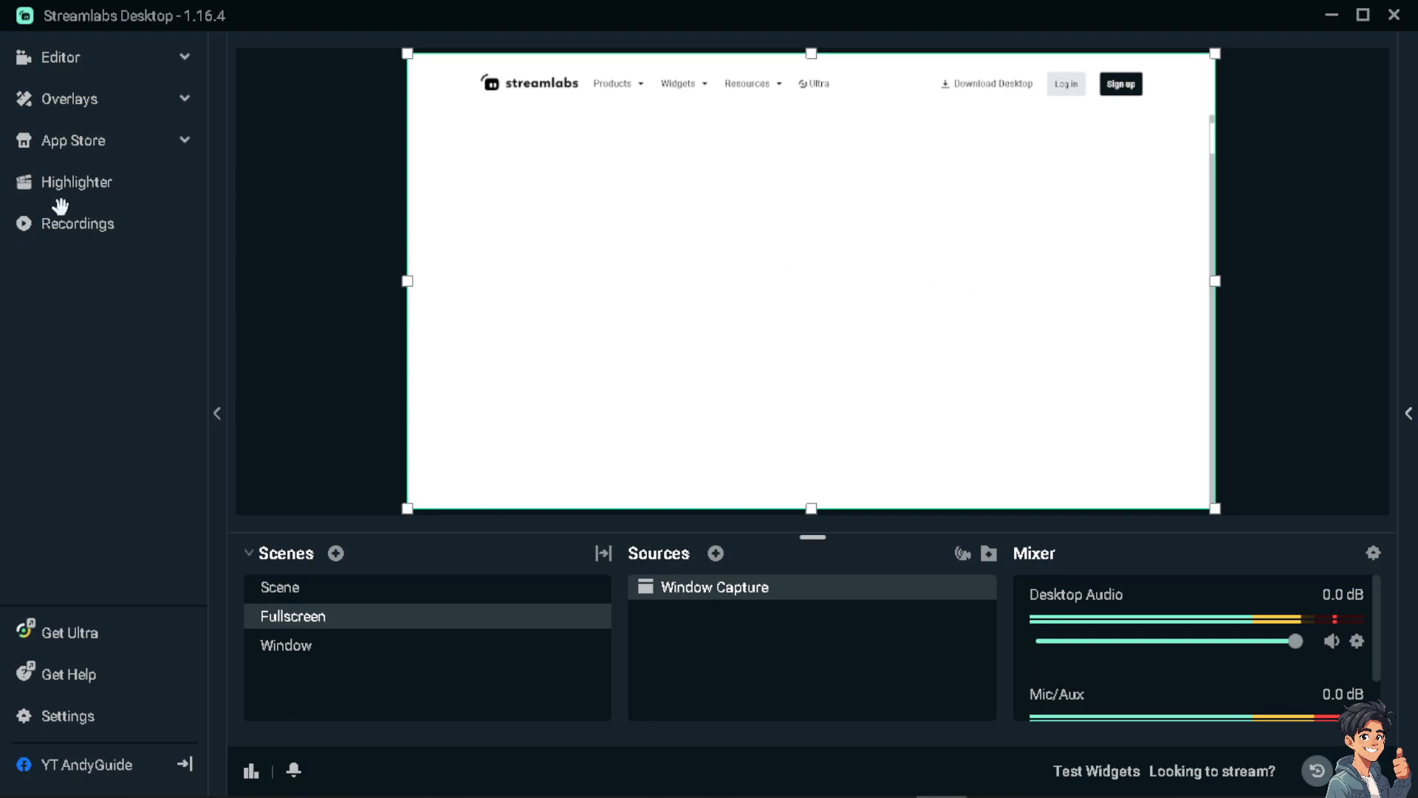